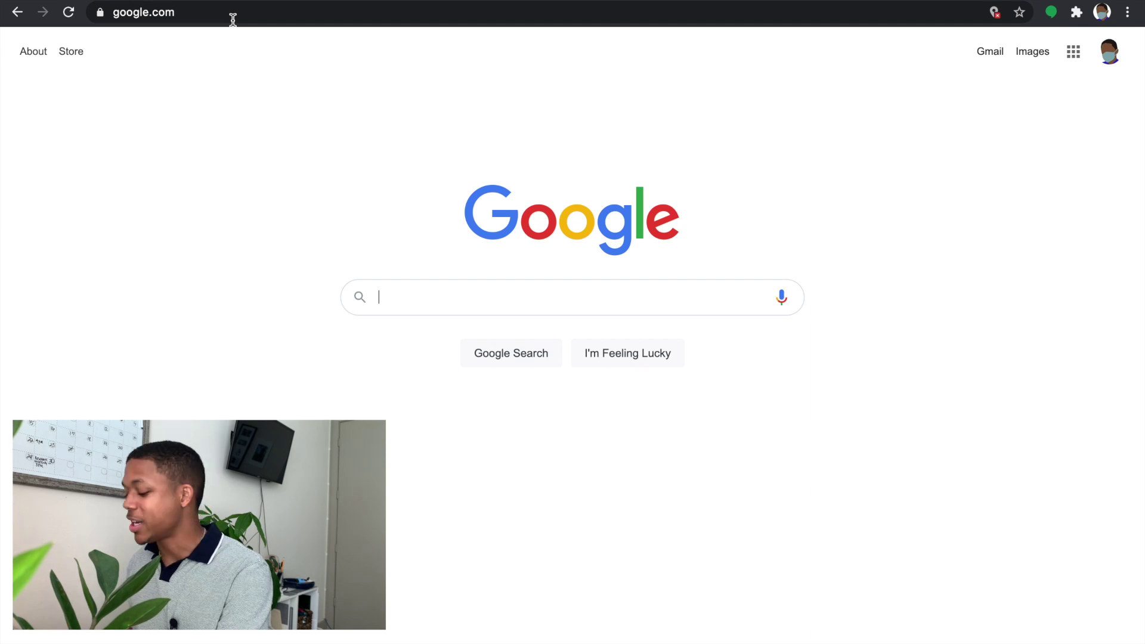
# - Search Google for "hierarchical tags 2 anki"
pyautogui.write('hiearch')
pyautogui.press('Down')
pyautogui.press('Return')
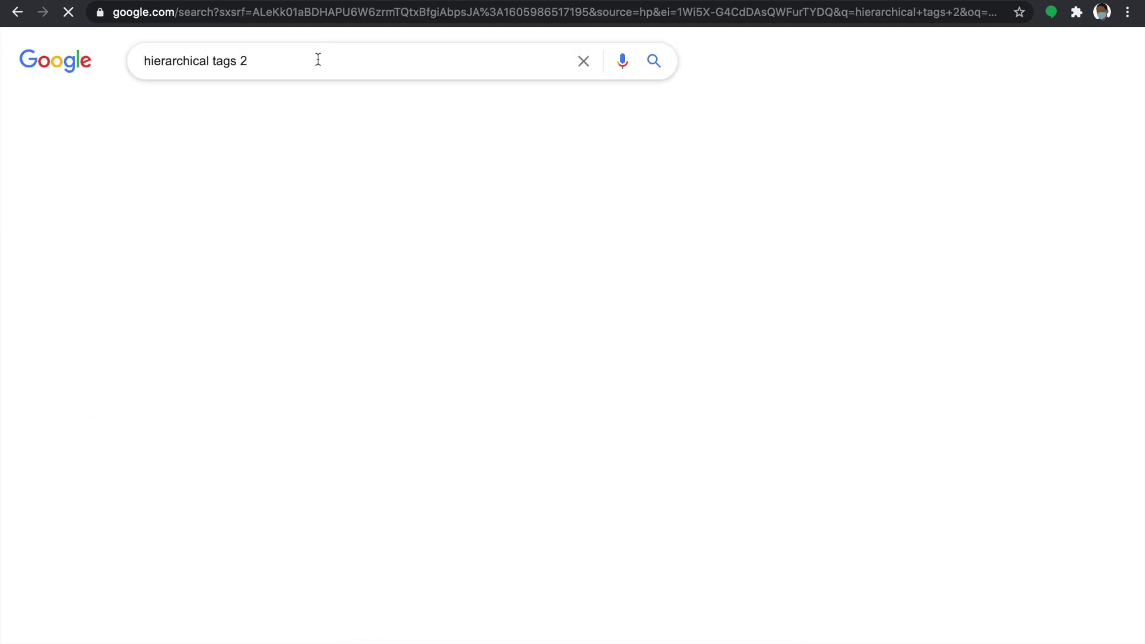
pyautogui.write('anki')
pyautogui.press('Return')
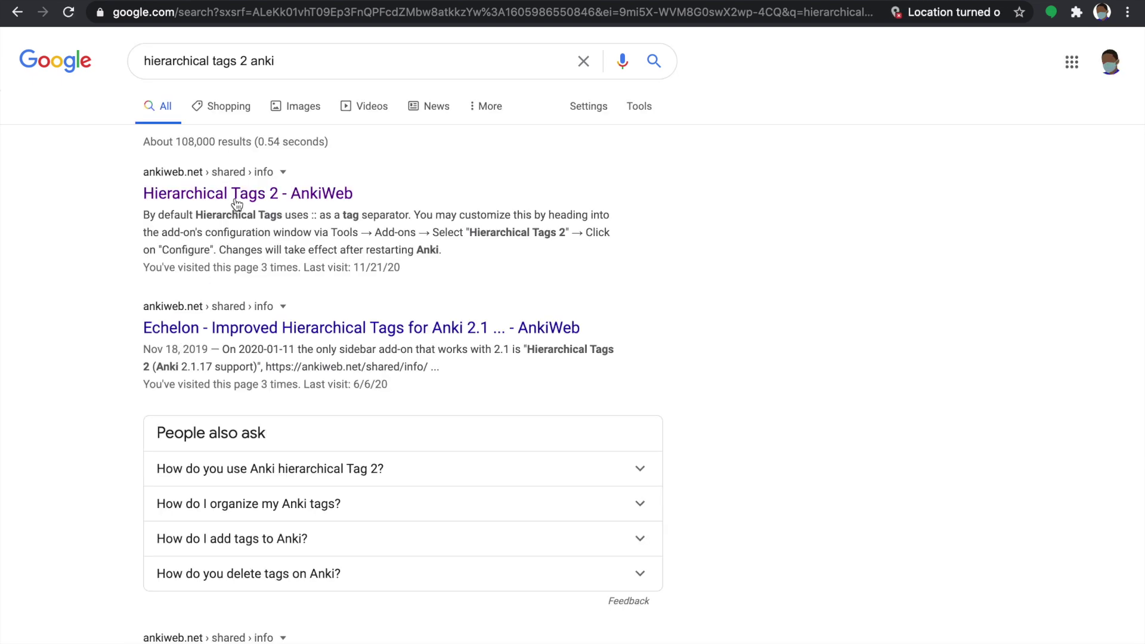
# - Open the Hierarchical Tags 2 page on AnkiWeb and copy its add-on code 594329229 from the Download section
pyautogui.click(239, 193)
pyautogui.scroll(-1, 263, 187)
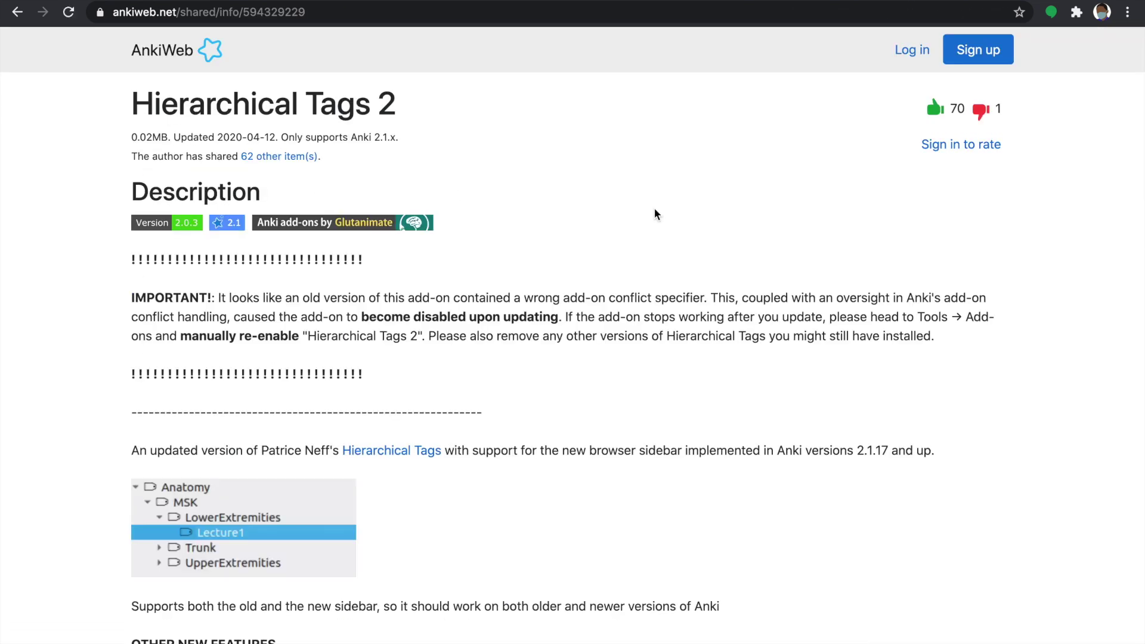
pyautogui.scroll(-3, 332, 287)
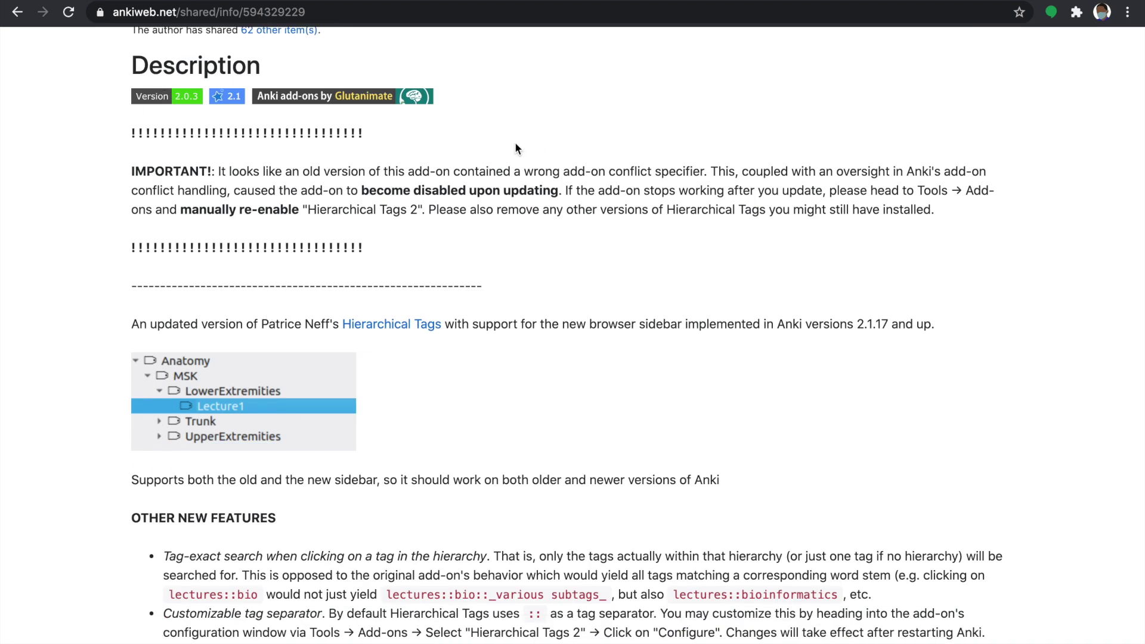
pyautogui.scroll(-2, 469, 310)
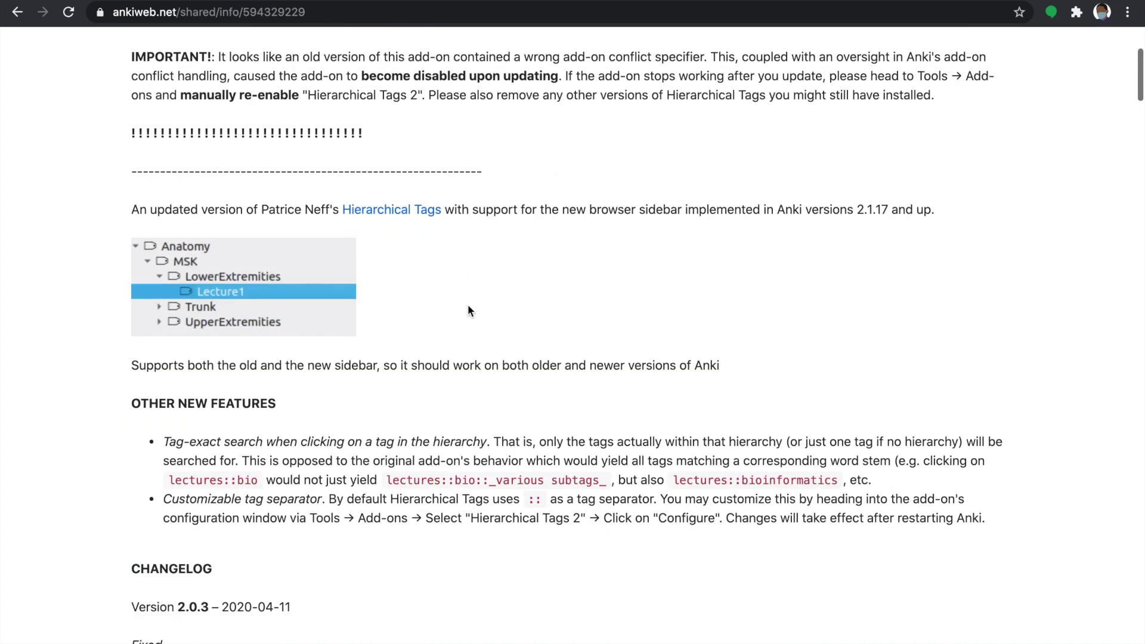
pyautogui.moveTo(231, 461); pyautogui.dragTo(157, 460)
pyautogui.press('super+c')
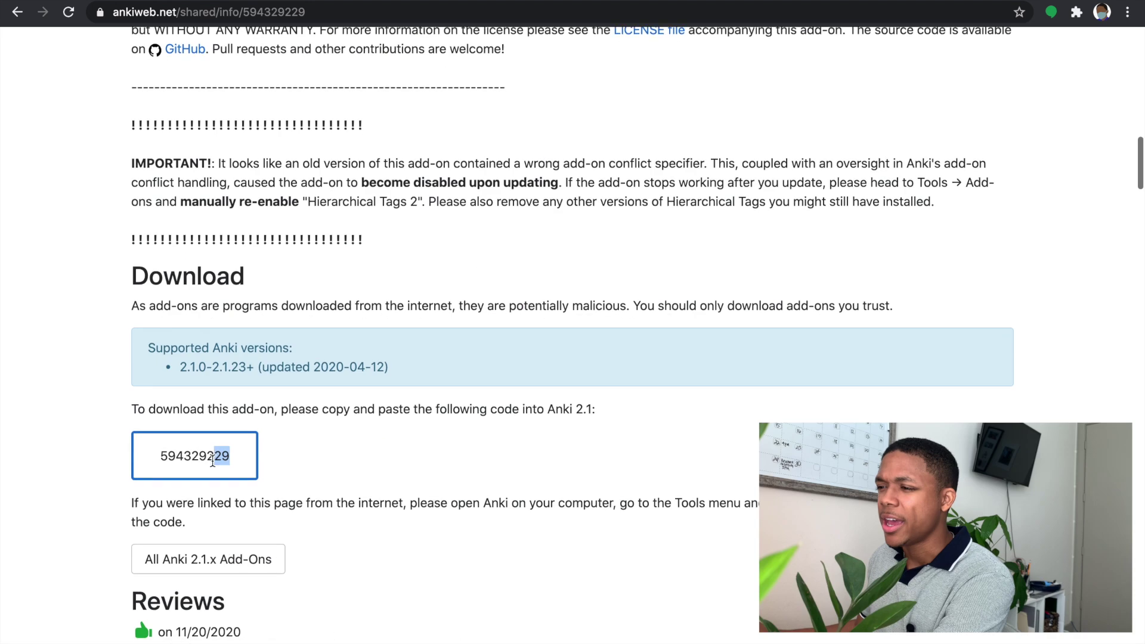
pyautogui.scroll(1, 156, 459)
pyautogui.rightClick(201, 464)
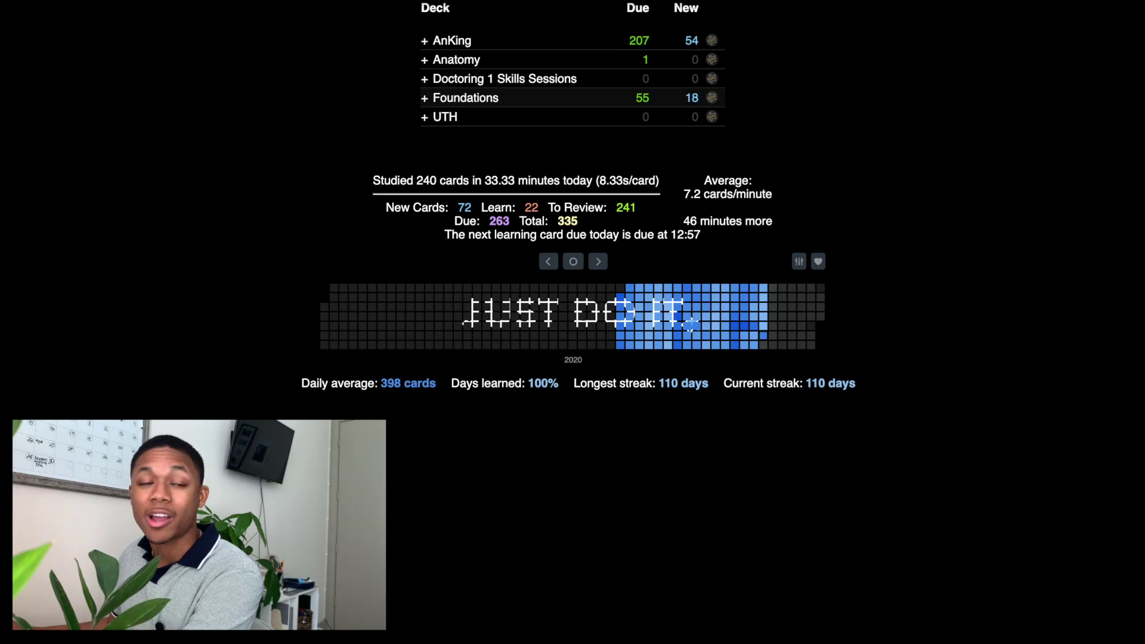
# - Switch to Anki, enter the code 594329229 for a new add-on, and close the add-on windows without installing
pyautogui.click(239, 7)
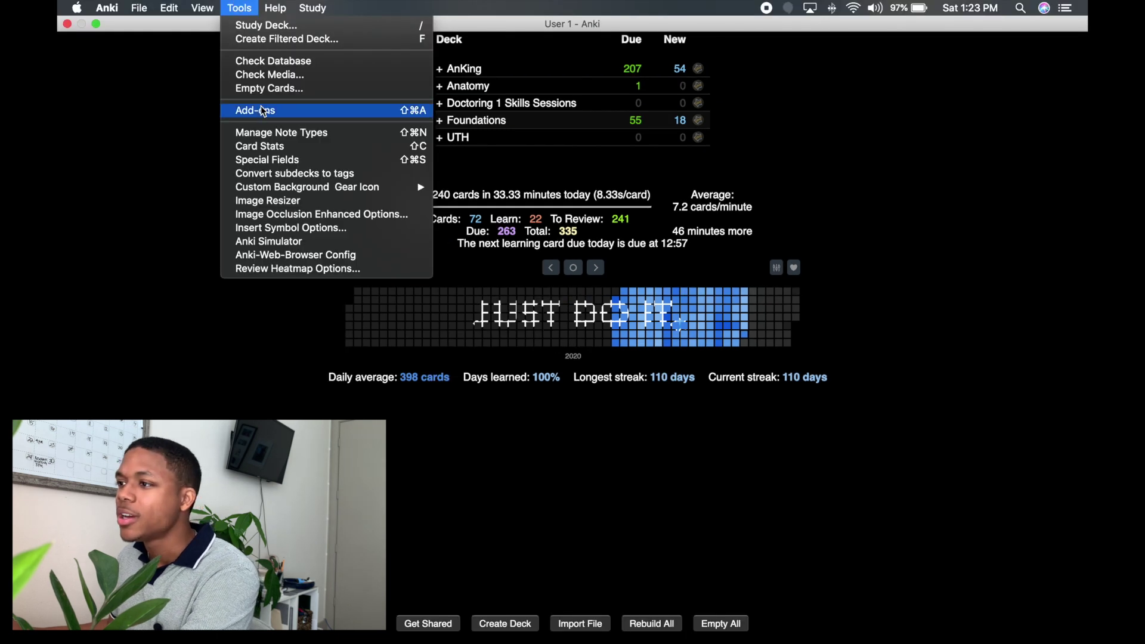
pyautogui.click(260, 105)
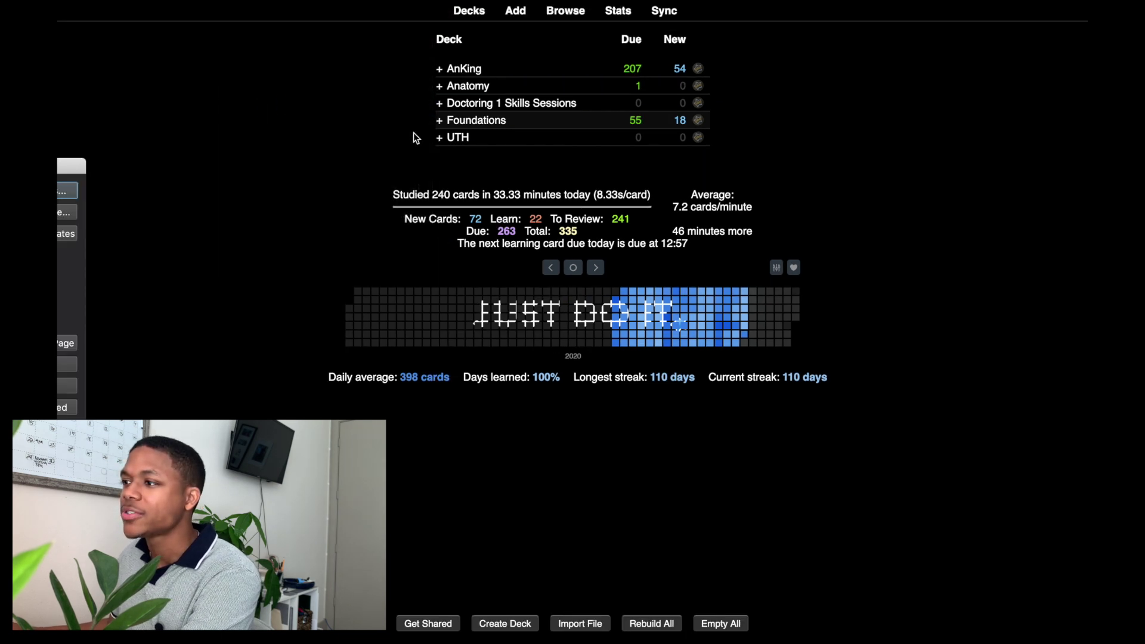
pyautogui.click(490, 160)
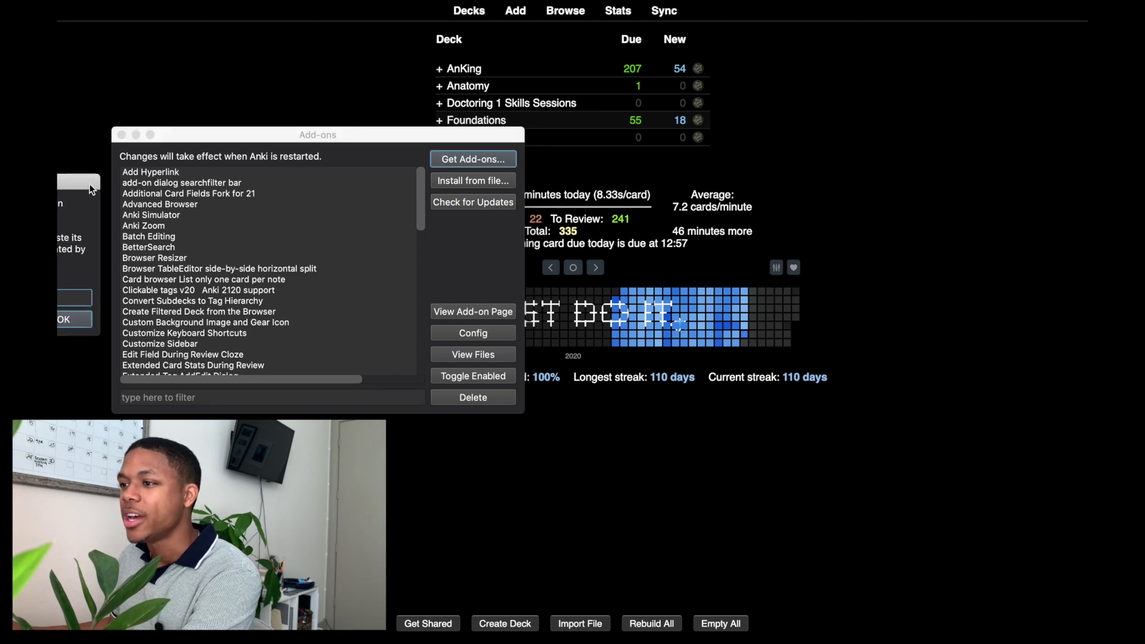
pyautogui.press('super+v')
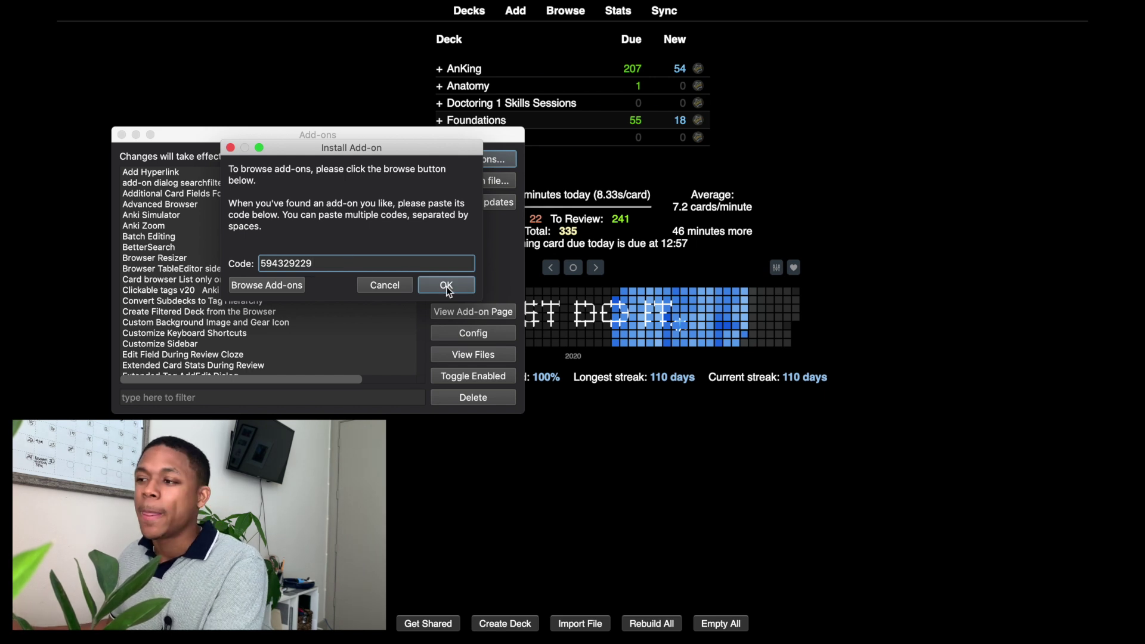
pyautogui.click(230, 147)
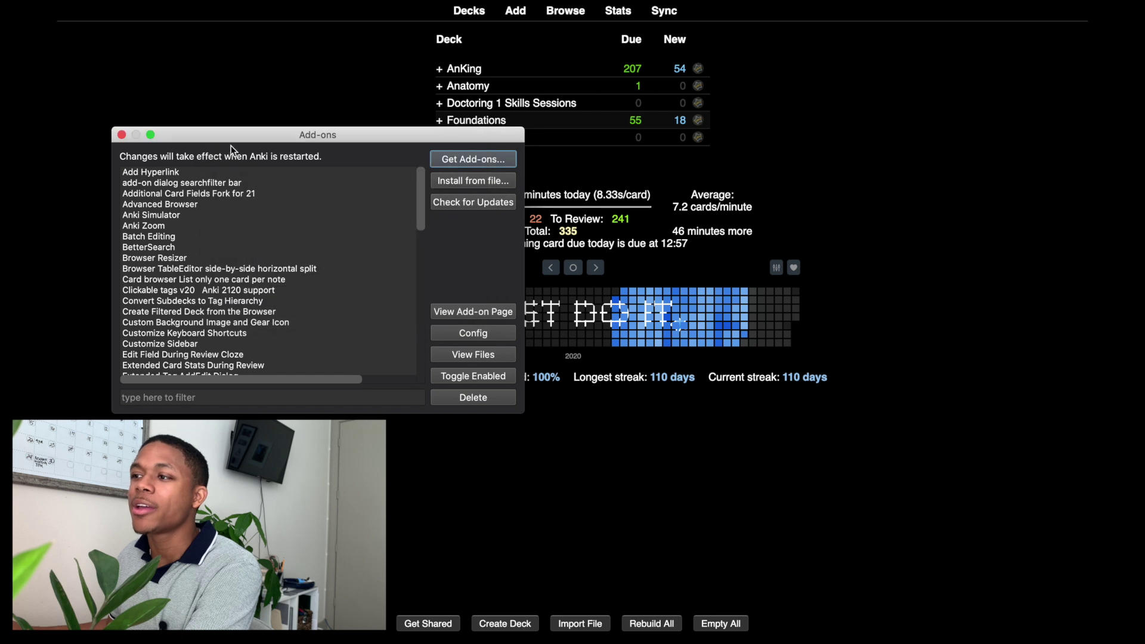
pyautogui.click(121, 135)
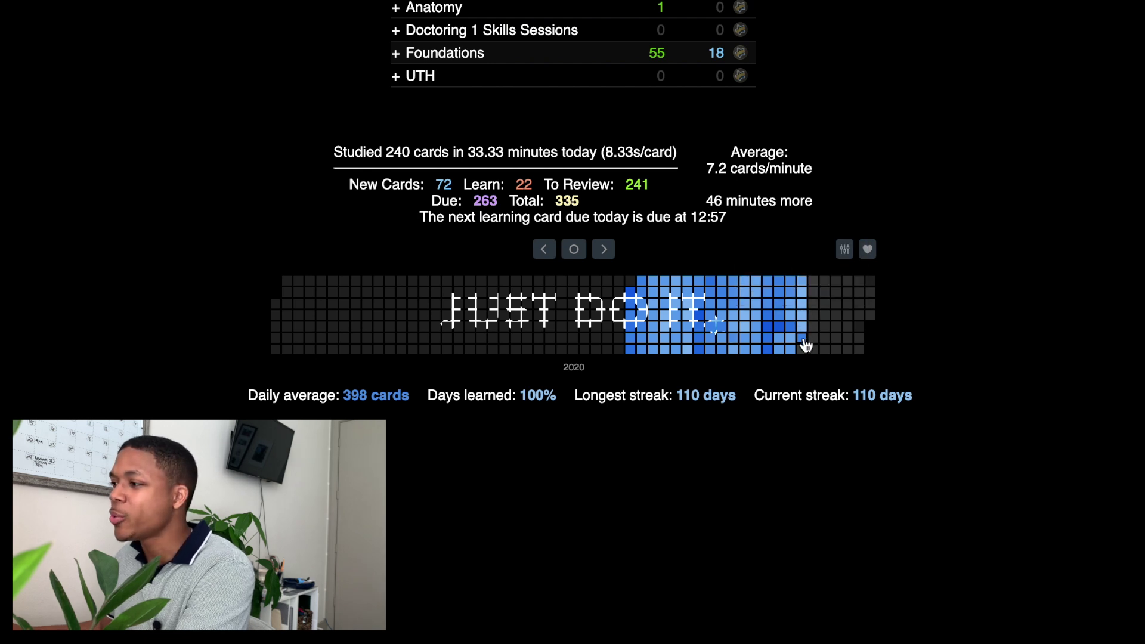
# - Browse the cards and show those tagged 03_Neisseria_gonorrhoeae under #AK_Step1_v7, #SketchyMicro, 01_Bacteria, 04_Gram_(-)_Cocci
pyautogui.moveTo(804, 341)
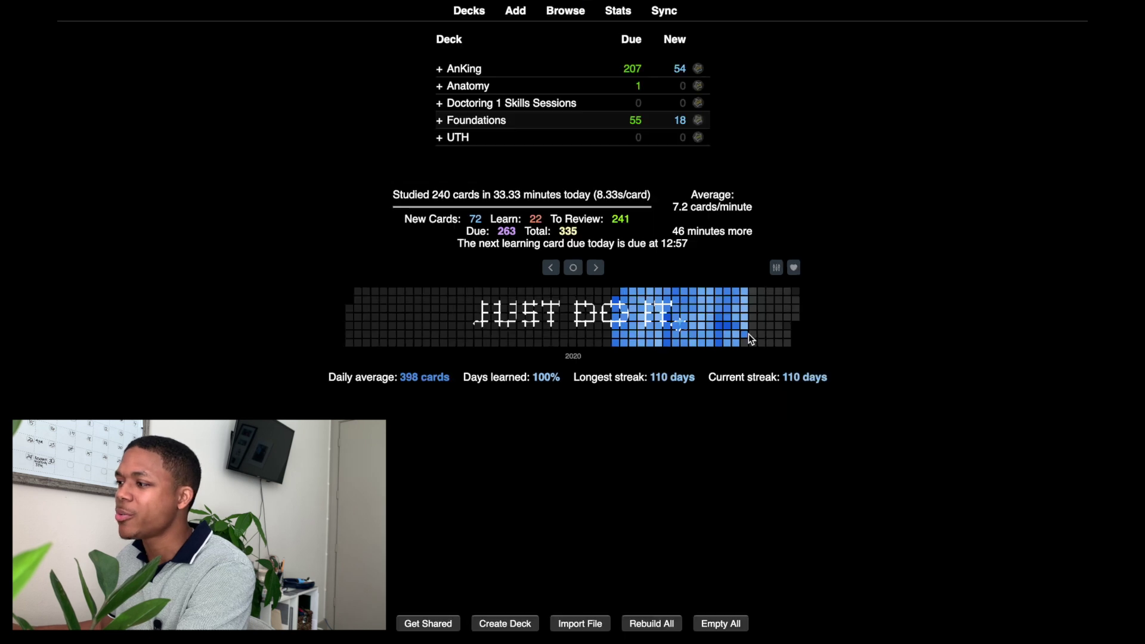
pyautogui.moveTo(748, 345)
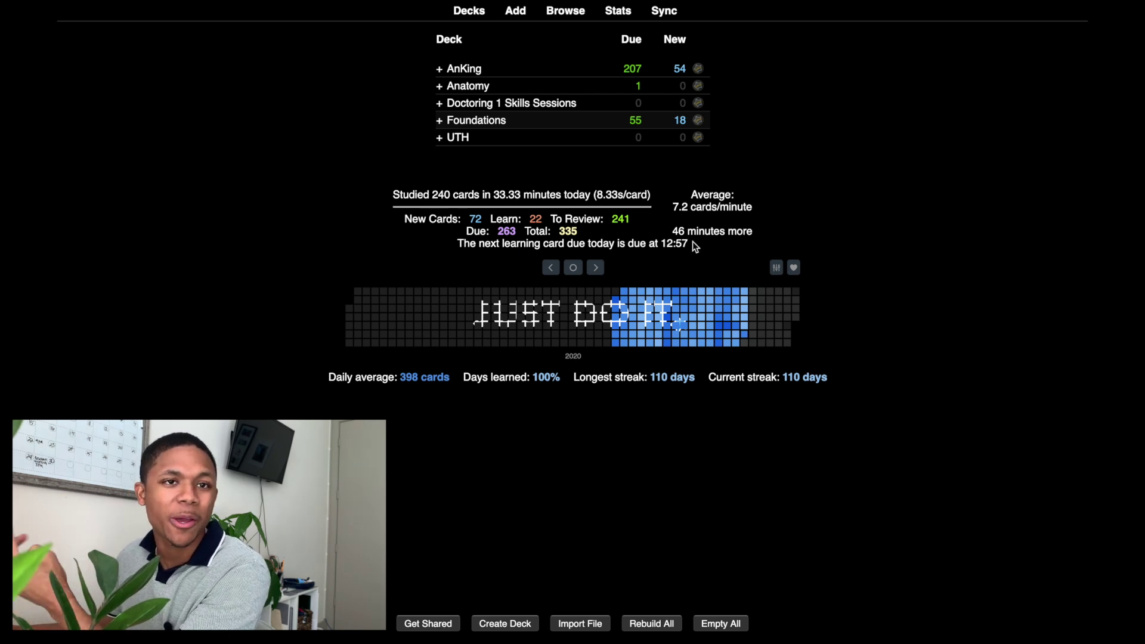
pyautogui.moveTo(572, 3)
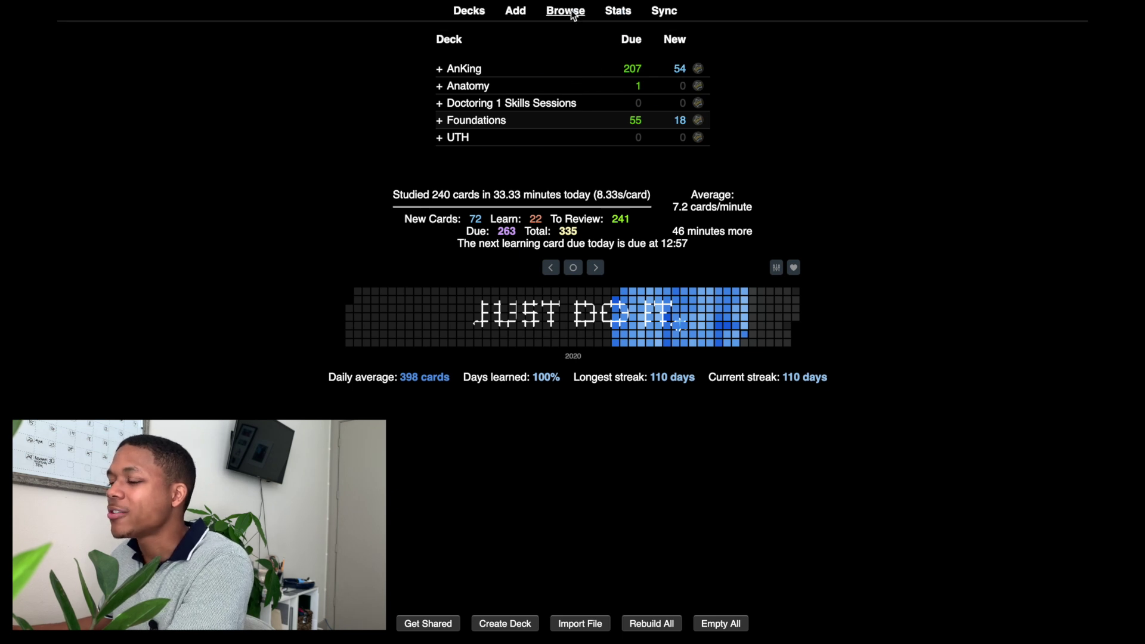
pyautogui.click(570, 12)
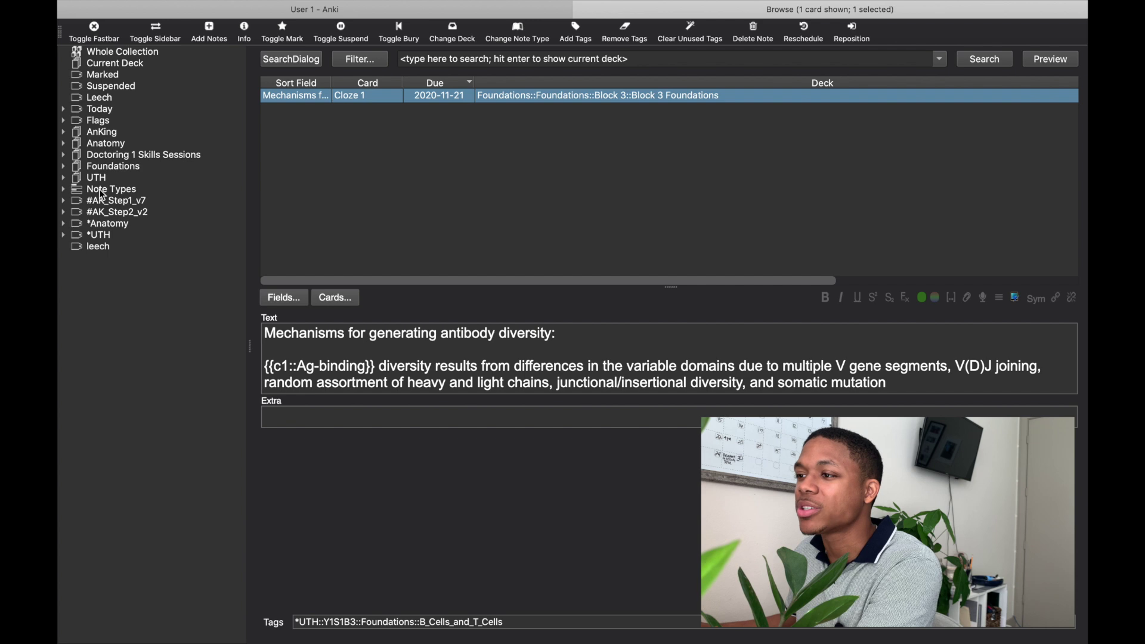
pyautogui.click(63, 202)
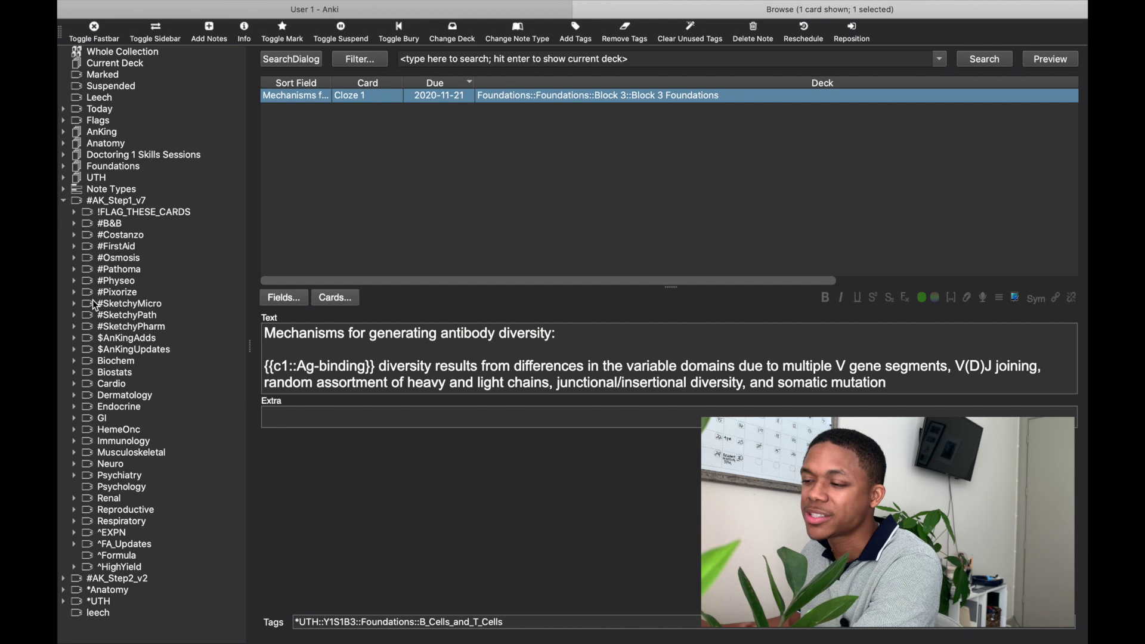
pyautogui.click(74, 304)
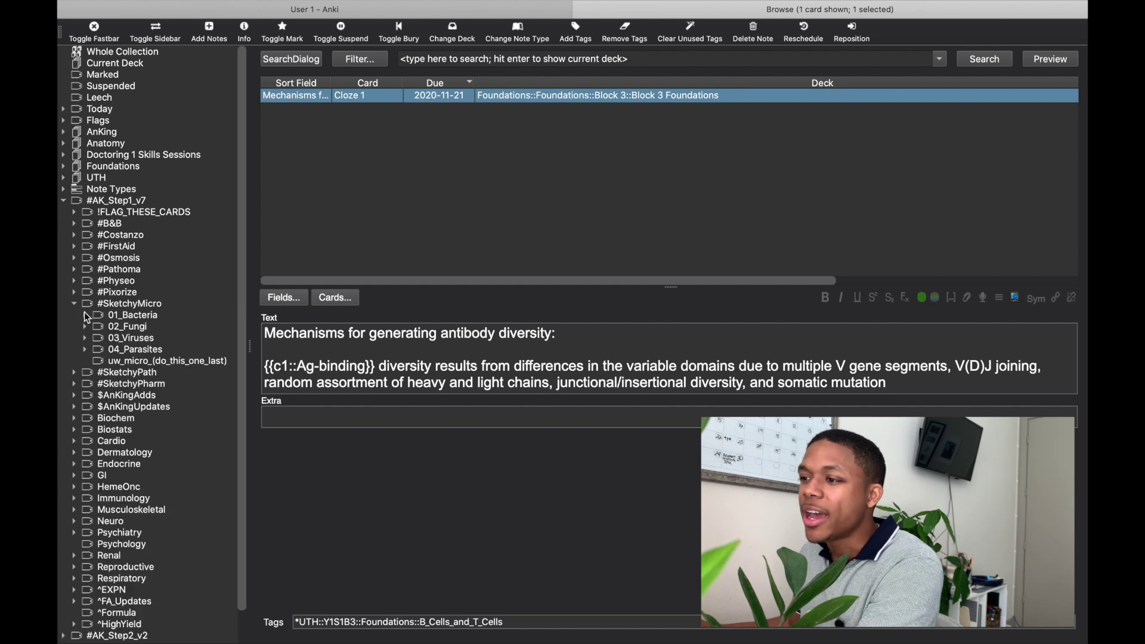
pyautogui.click(84, 315)
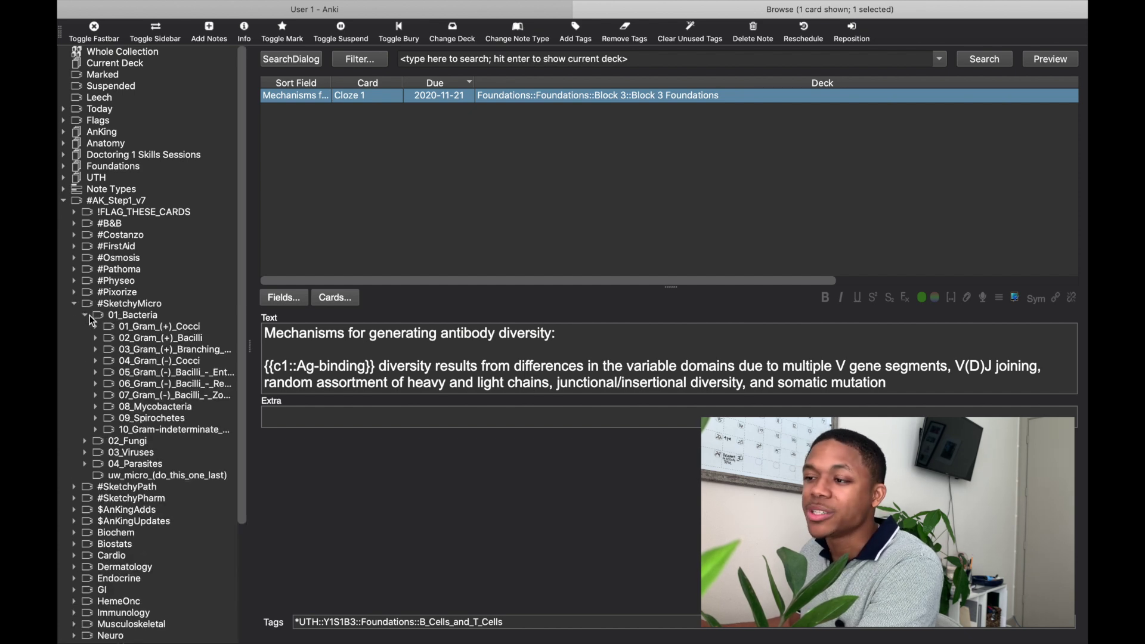
pyautogui.click(96, 361)
pyautogui.click(149, 384)
pyautogui.click(186, 395)
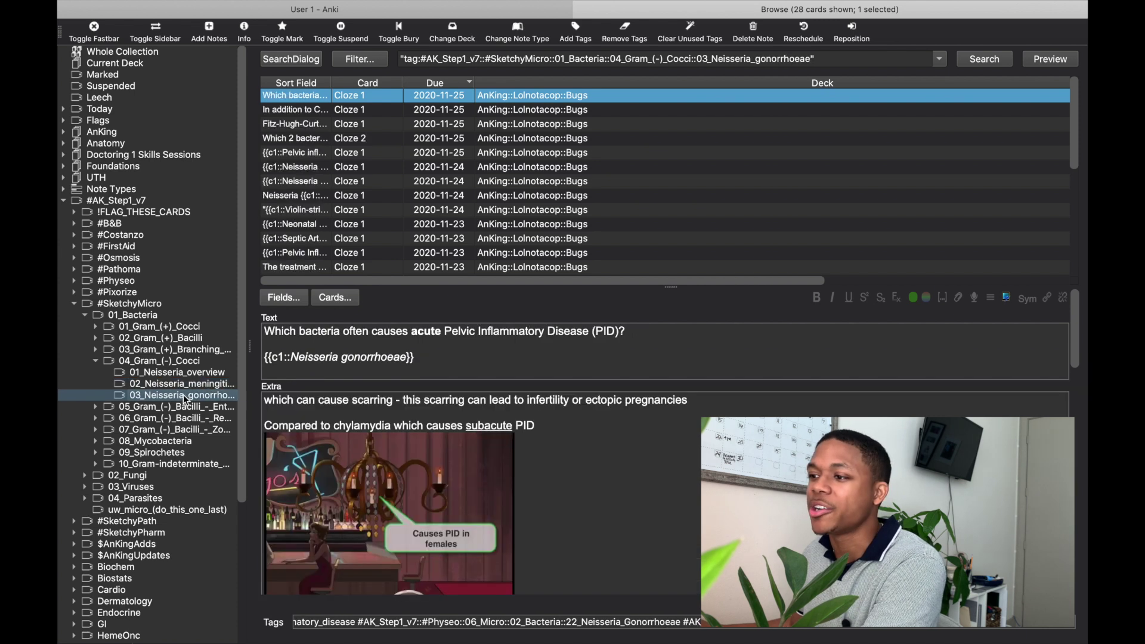
# - Look through the cards listed for the Neisseria gonorrhoeae tag and select all of them
pyautogui.click(371, 110)
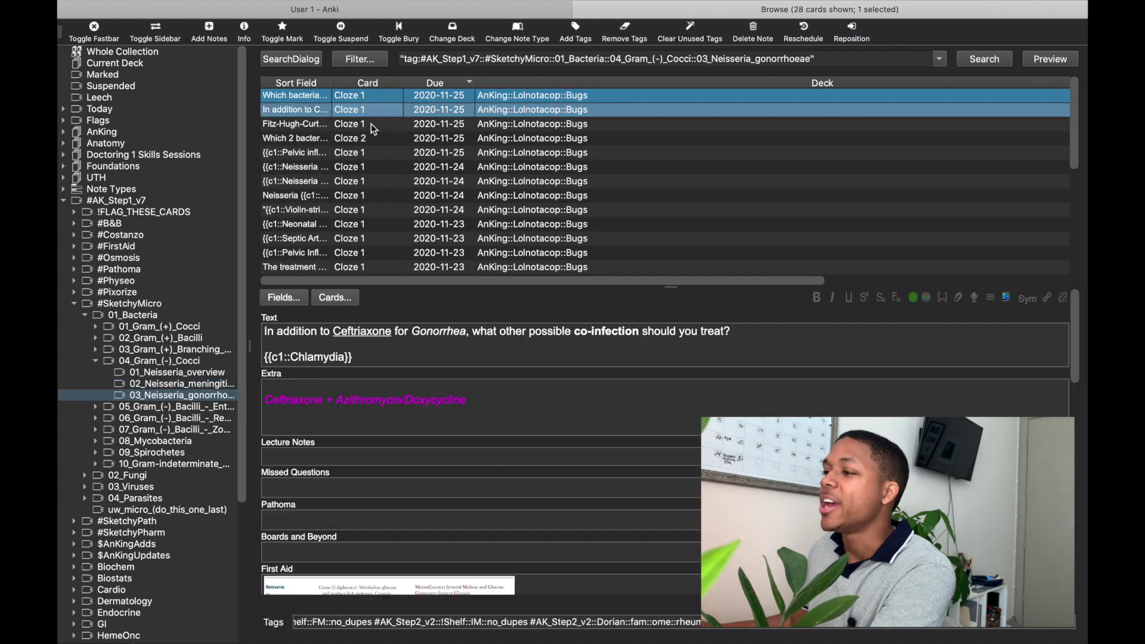
pyautogui.moveTo(371, 124); pyautogui.dragTo(433, 524)
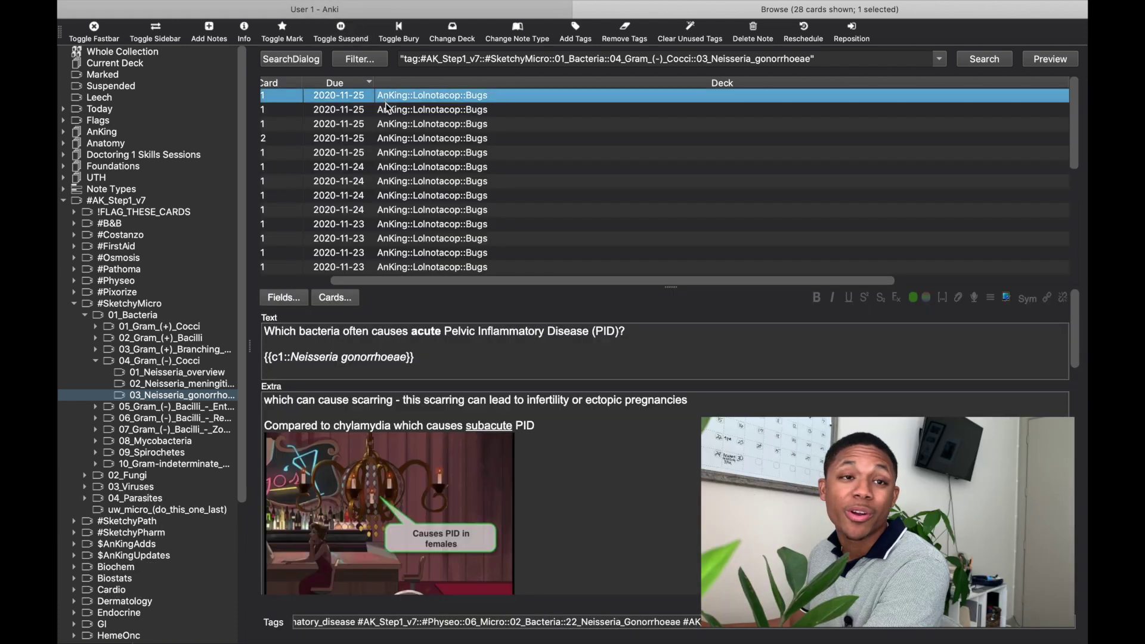
pyautogui.moveTo(386, 105); pyautogui.dragTo(444, 467)
pyautogui.moveTo(472, 581); pyautogui.dragTo(425, 327)
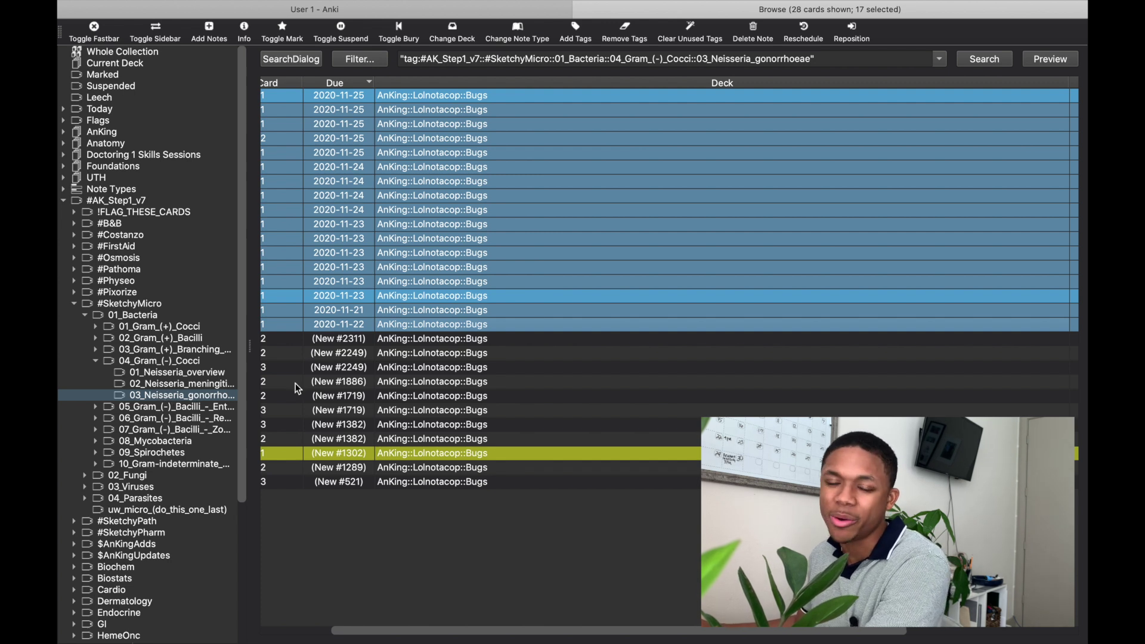
pyautogui.click(415, 210)
pyautogui.press('super+a')
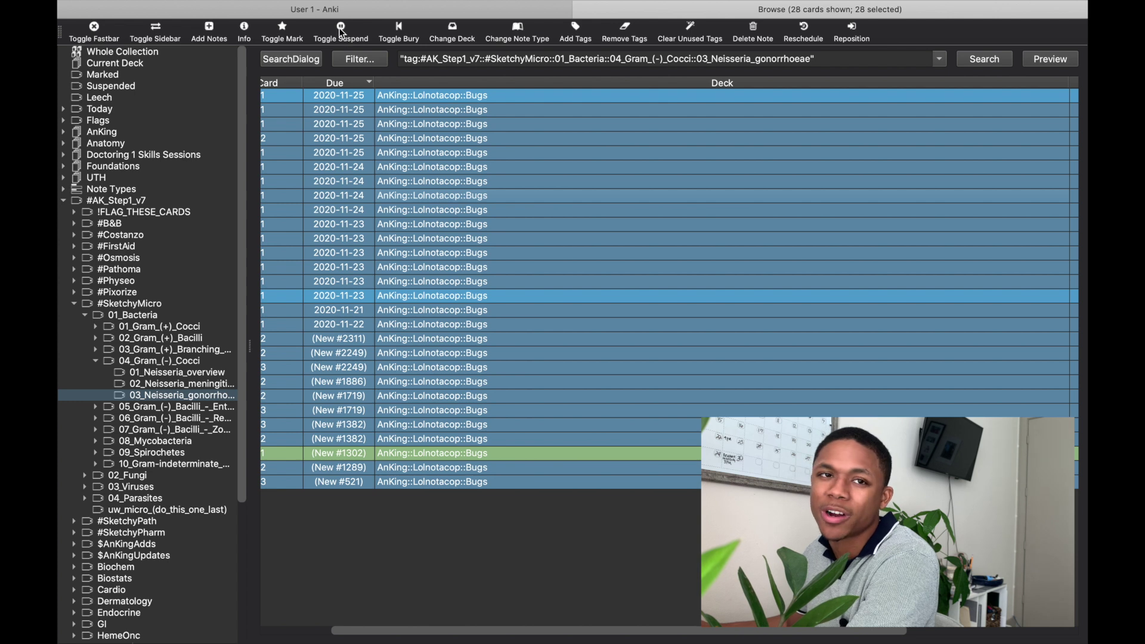
# - Return to the deck list, open the AnKing deck and start studying it
pyautogui.click(580, 10)
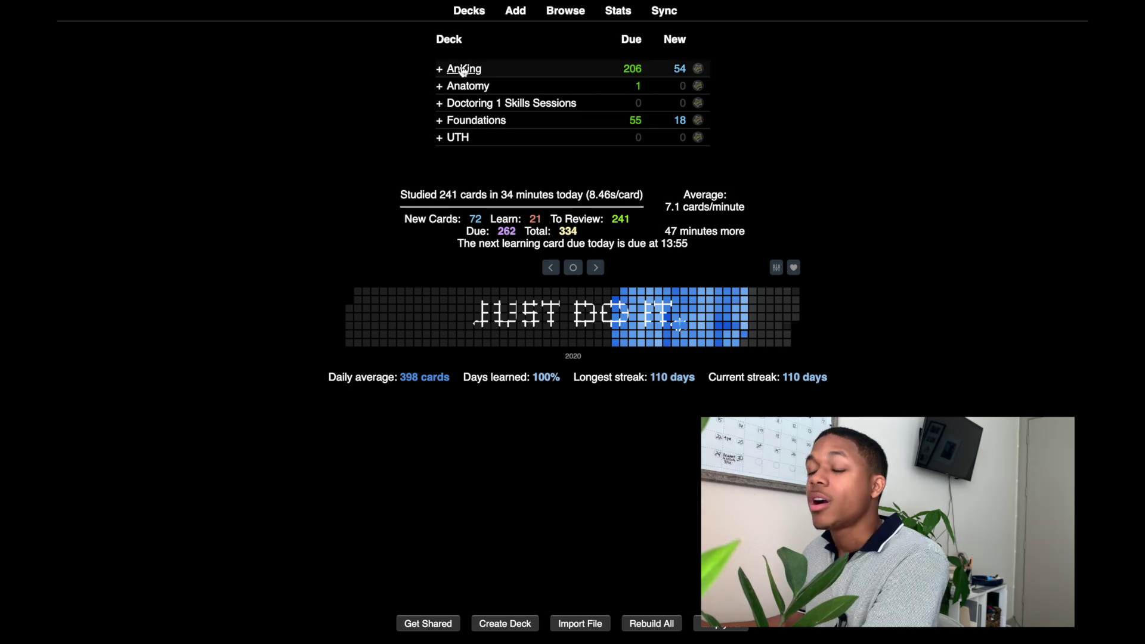
pyautogui.click(463, 69)
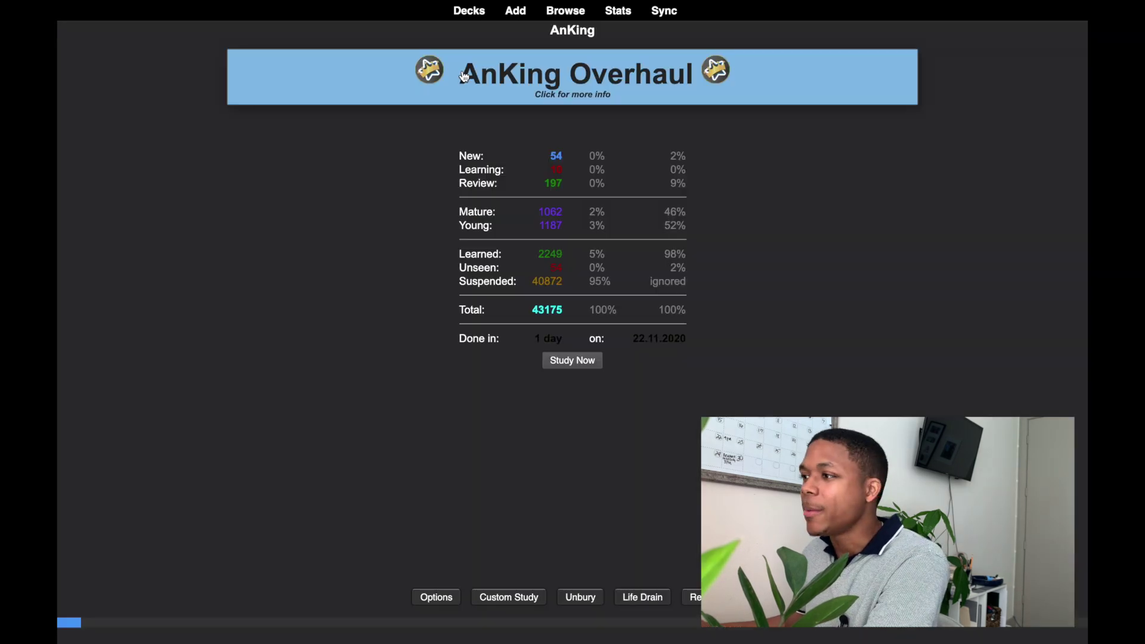
pyautogui.click(567, 359)
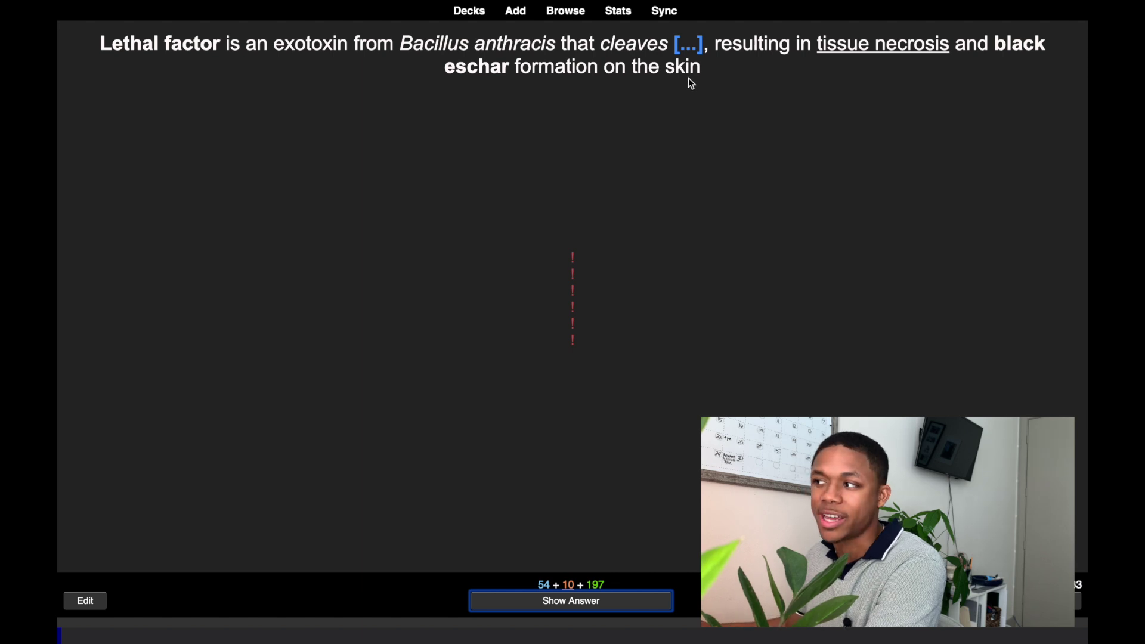
# - Reveal the answer to the Bacillus anthracis lethal factor card and rate it Good
pyautogui.press('space')
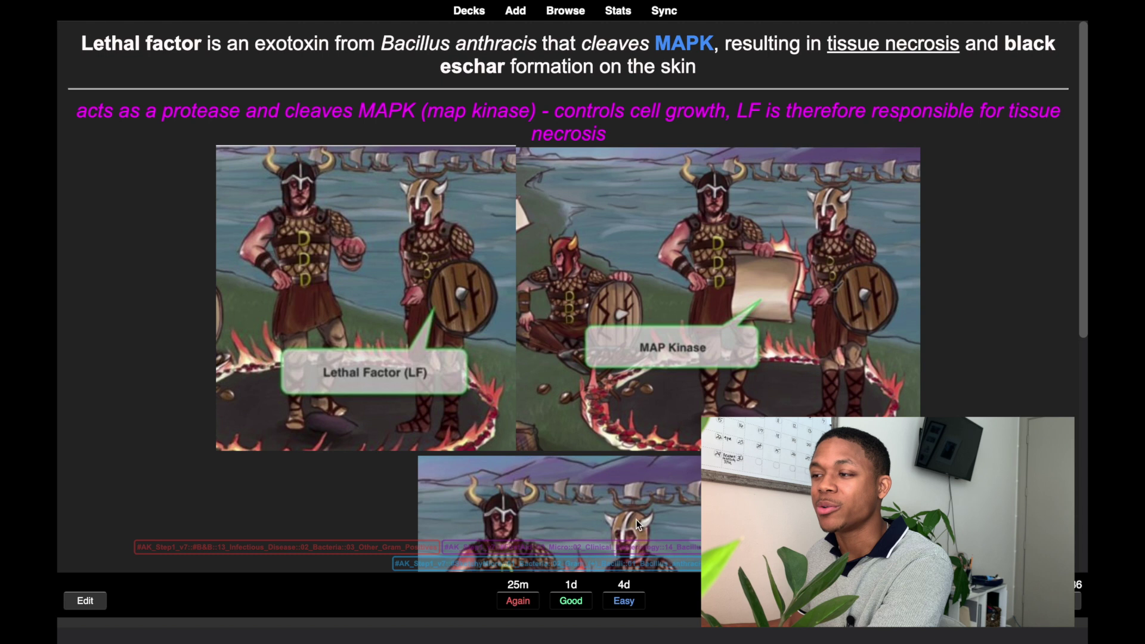
pyautogui.scroll(-1, 626, 520)
pyautogui.click(576, 602)
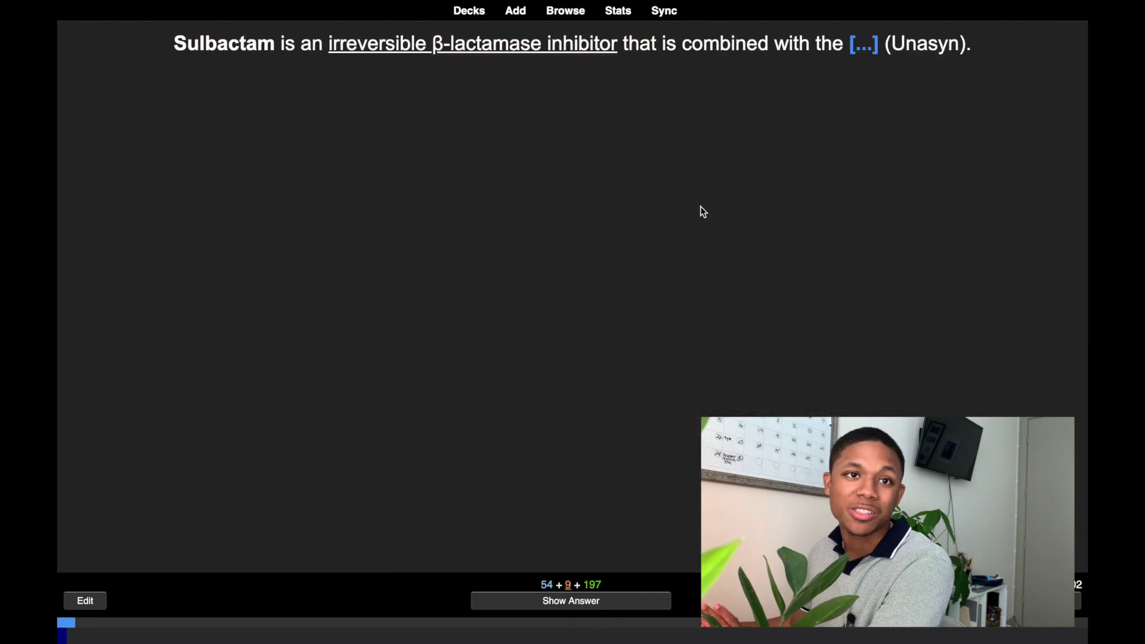
# - Reveal and rate the Sulbactam card, and reveal the answer to the Streptococcus pyogenes SpeB card
pyautogui.press('space')
pyautogui.press('space')
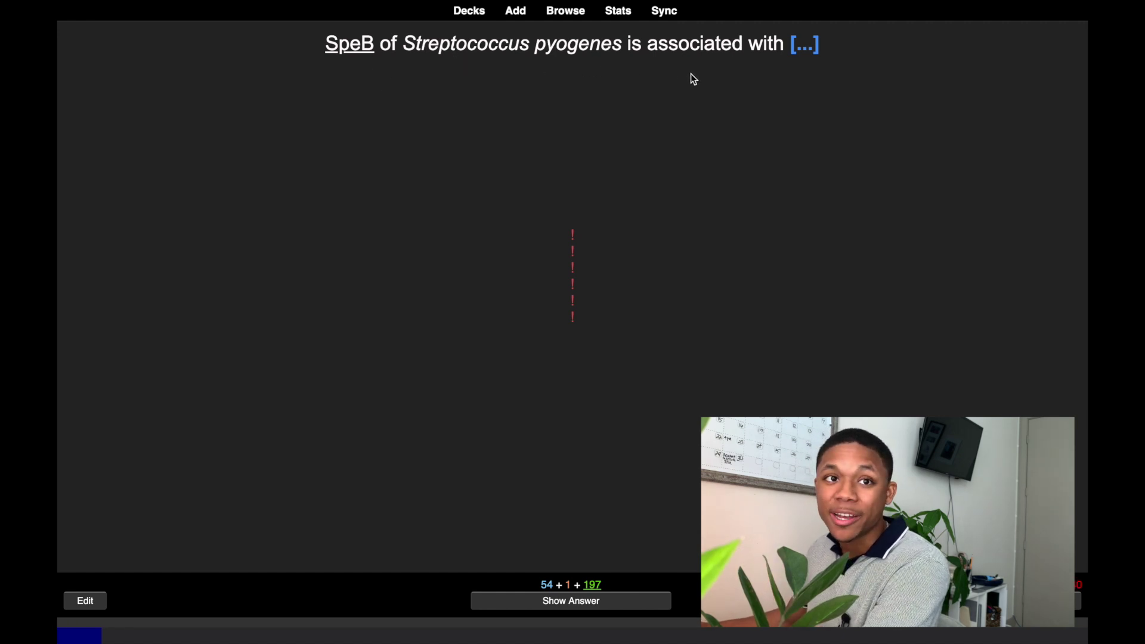
pyautogui.press('space')
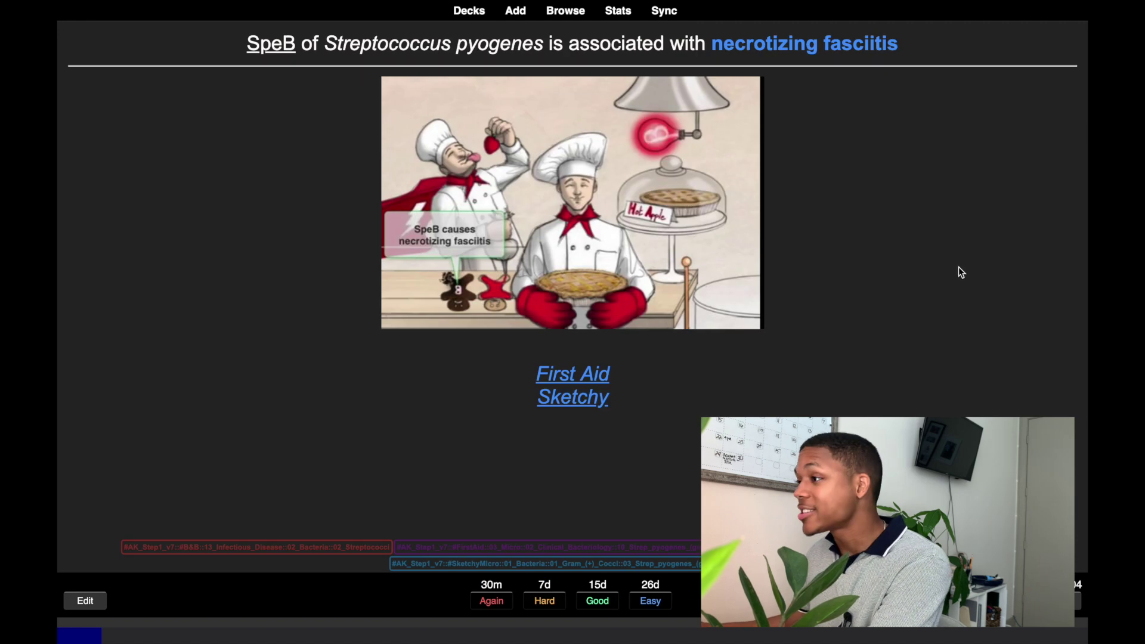
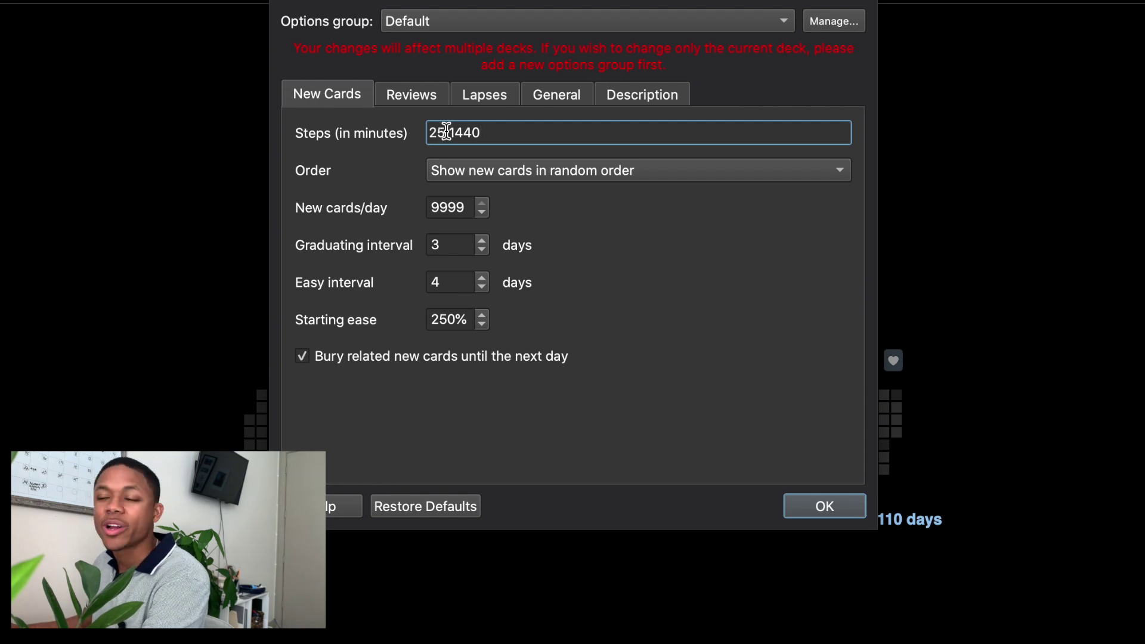
# - Highlight the first and second learning step values for new cards in the Default options group
pyautogui.moveTo(447, 133); pyautogui.dragTo(423, 131)
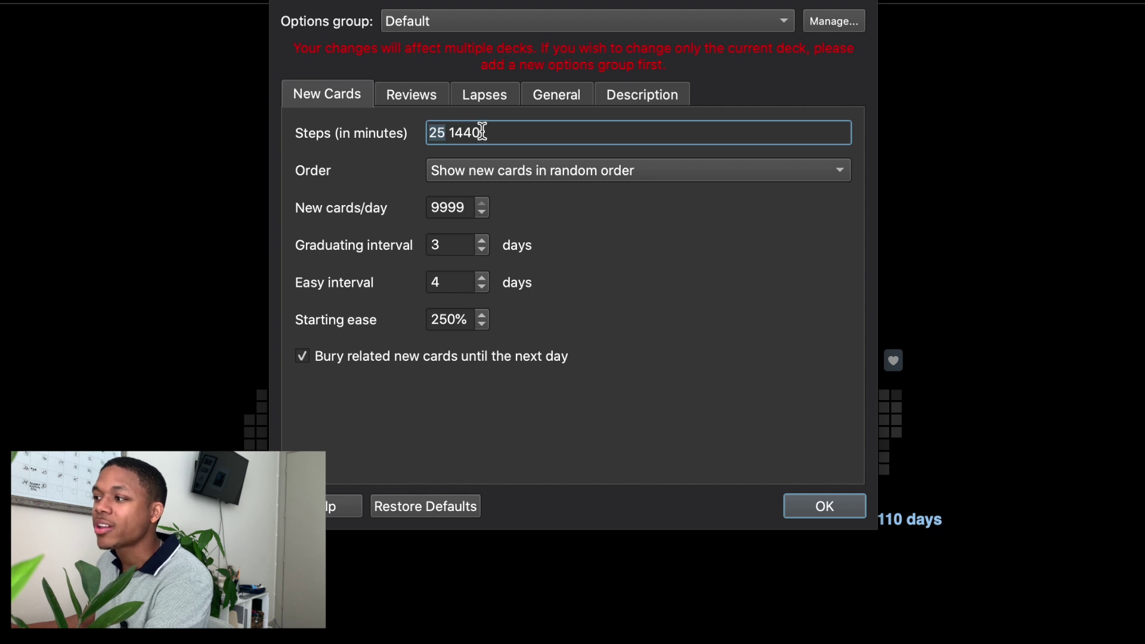
pyautogui.moveTo(448, 132); pyautogui.dragTo(493, 140)
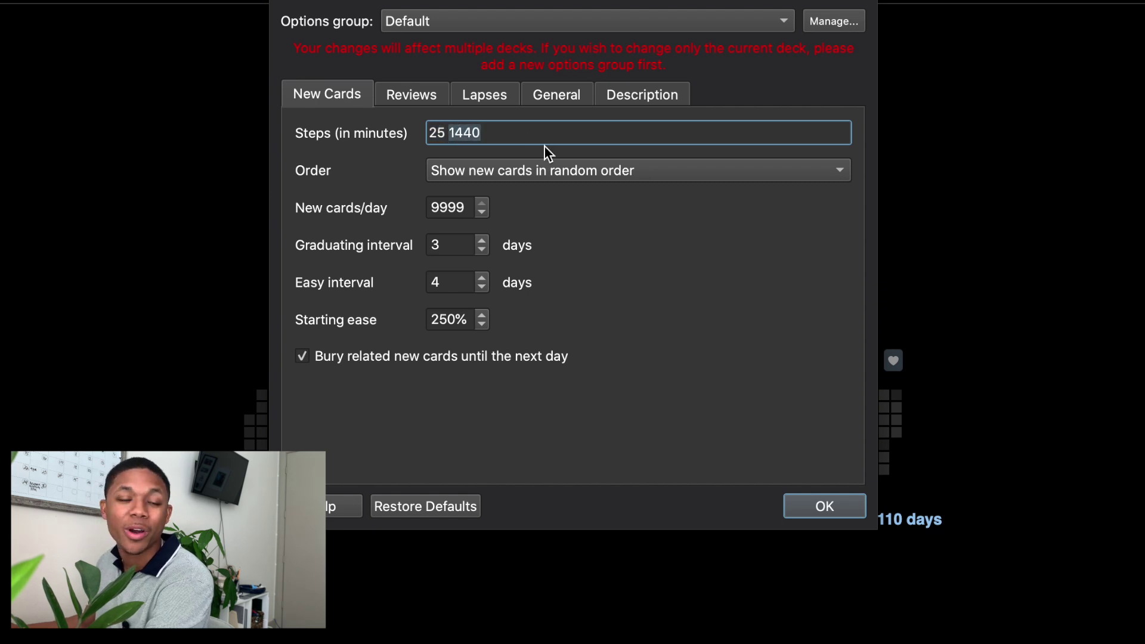
# - Highlight both learning step values for new cards in the Default options group and accept the deck options
pyautogui.click(492, 133)
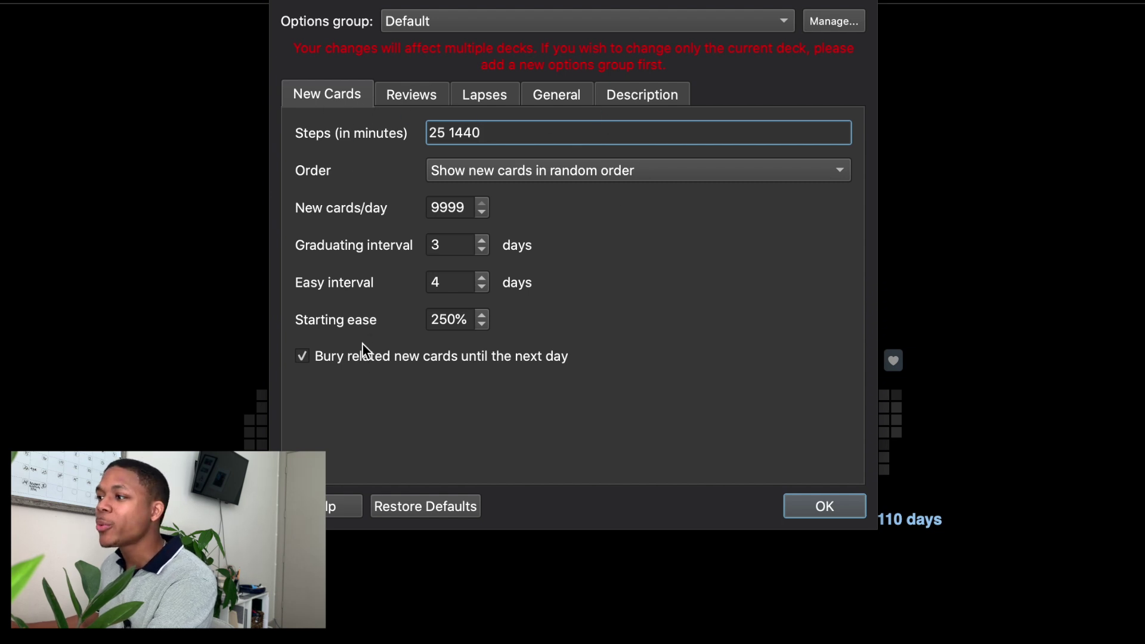
pyautogui.moveTo(480, 131); pyautogui.dragTo(341, 122)
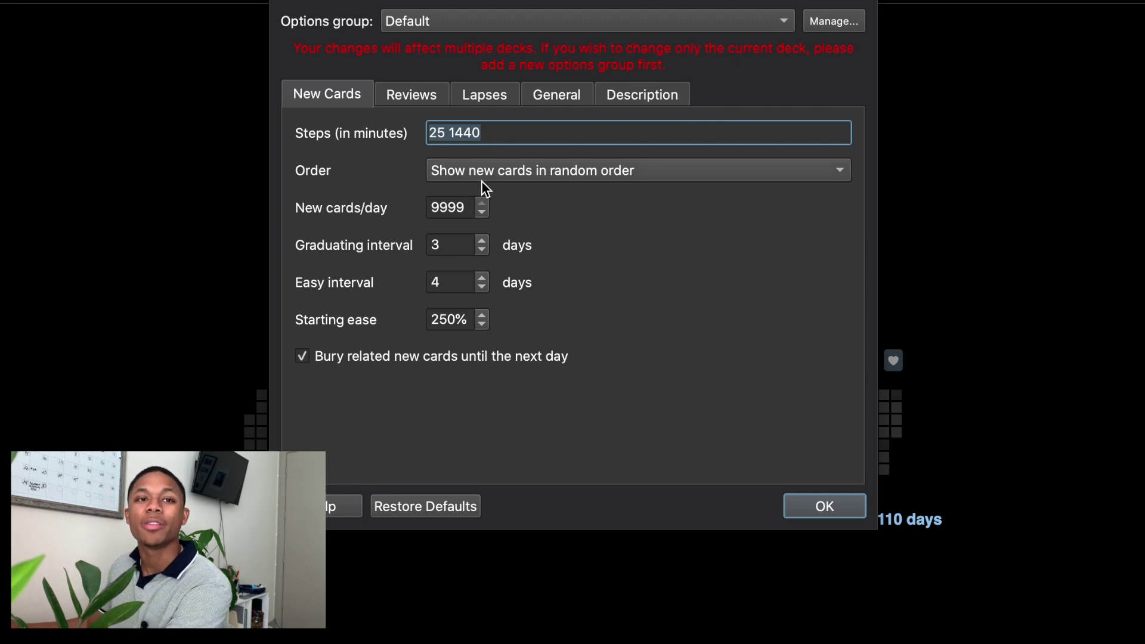
pyautogui.press('Return')
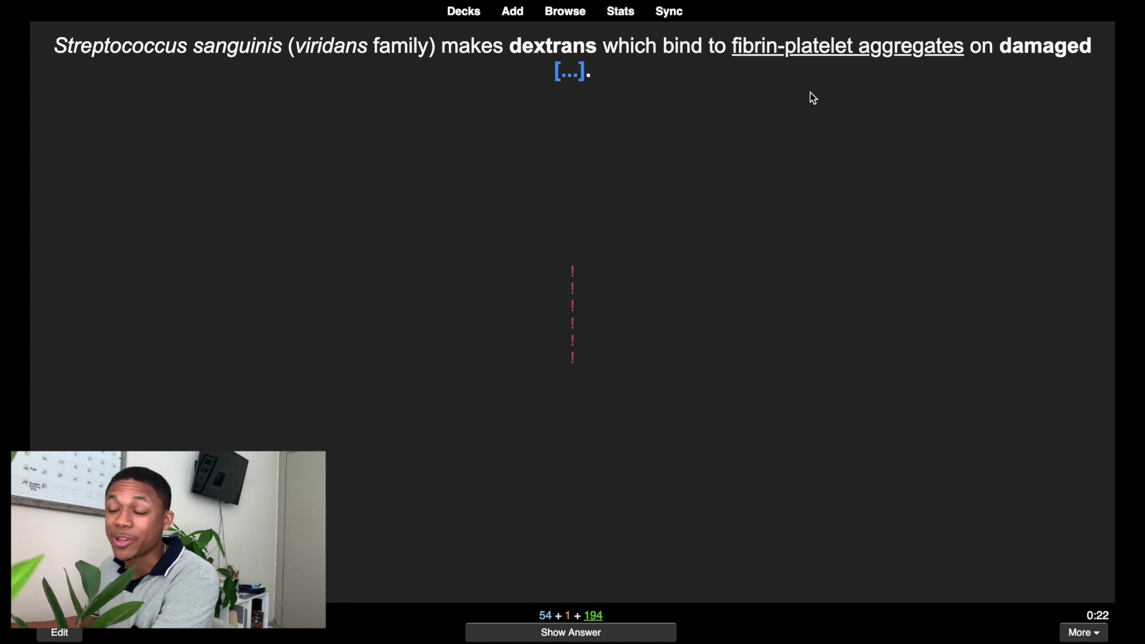
# - Reveal the answer to the Streptococcus sanguinis card and open its note for editing at the heart valves cloze
pyautogui.press('space')
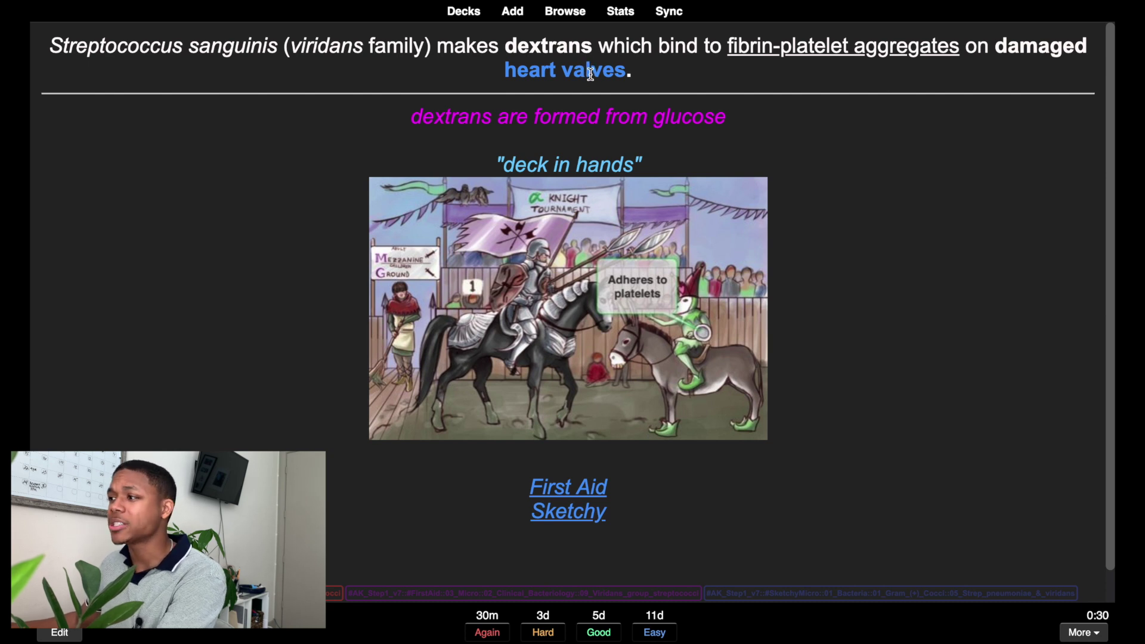
pyautogui.press('e')
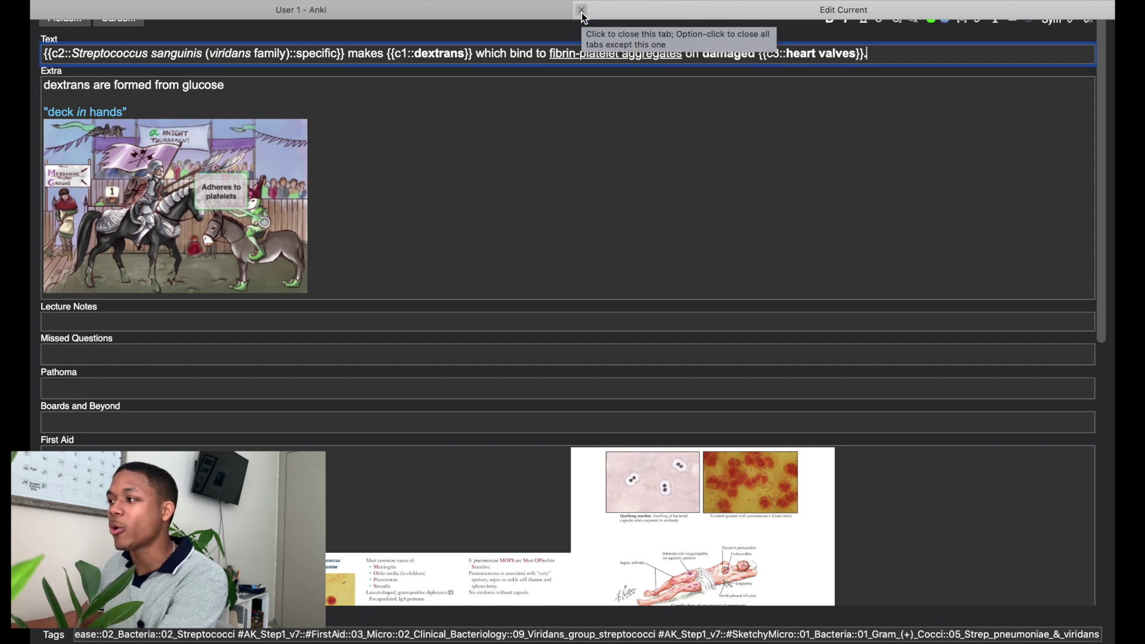
pyautogui.press('Left')
pyautogui.press('Left')
pyautogui.press('Left')
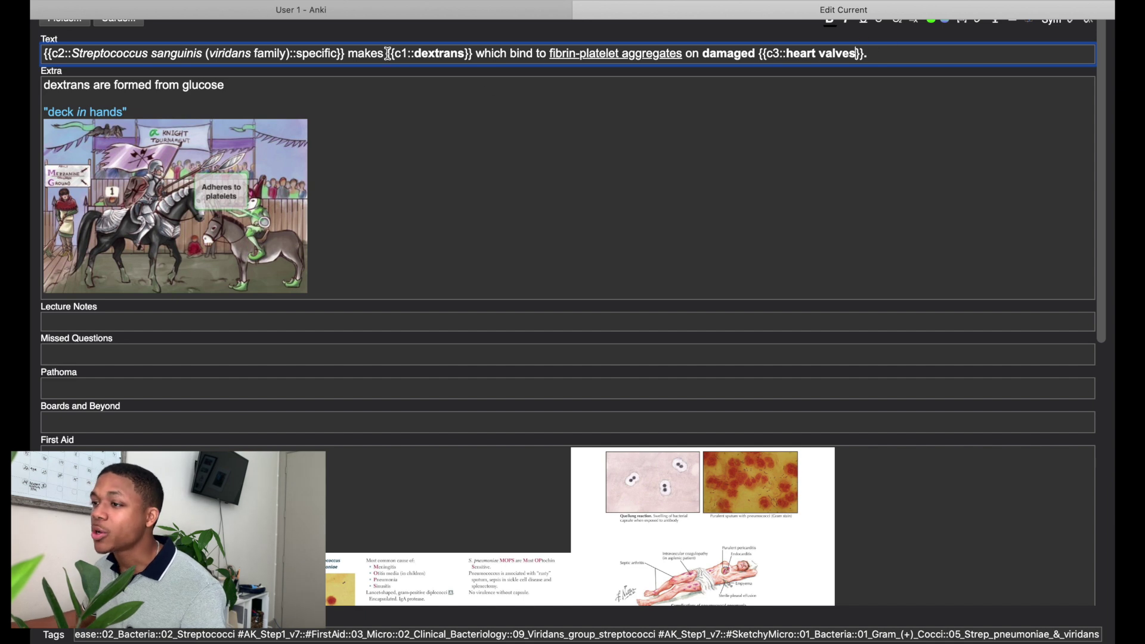
# - Highlight the cloze deletions in the note's Text field, including the c3 heart valves deletion
pyautogui.moveTo(43, 53); pyautogui.dragTo(502, 59)
pyautogui.scroll(-1, 793, 33)
pyautogui.moveTo(758, 44); pyautogui.dragTo(866, 43)
pyautogui.scroll(1, 868, 50)
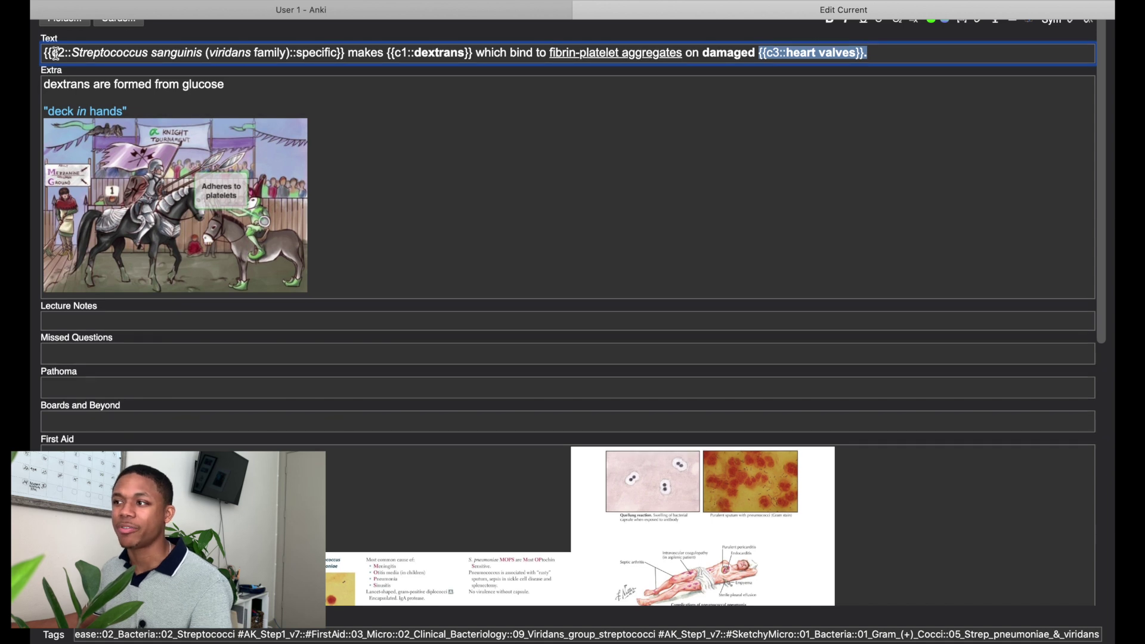
pyautogui.scroll(-1, 52, 52)
pyautogui.moveTo(759, 47); pyautogui.dragTo(862, 44)
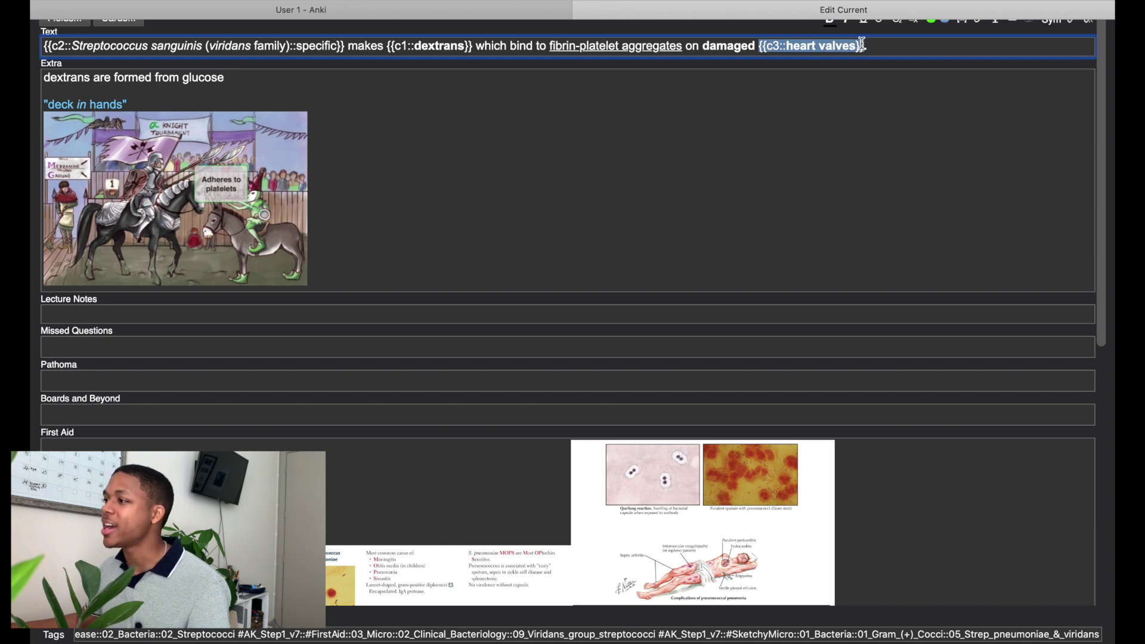
pyautogui.click(770, 47)
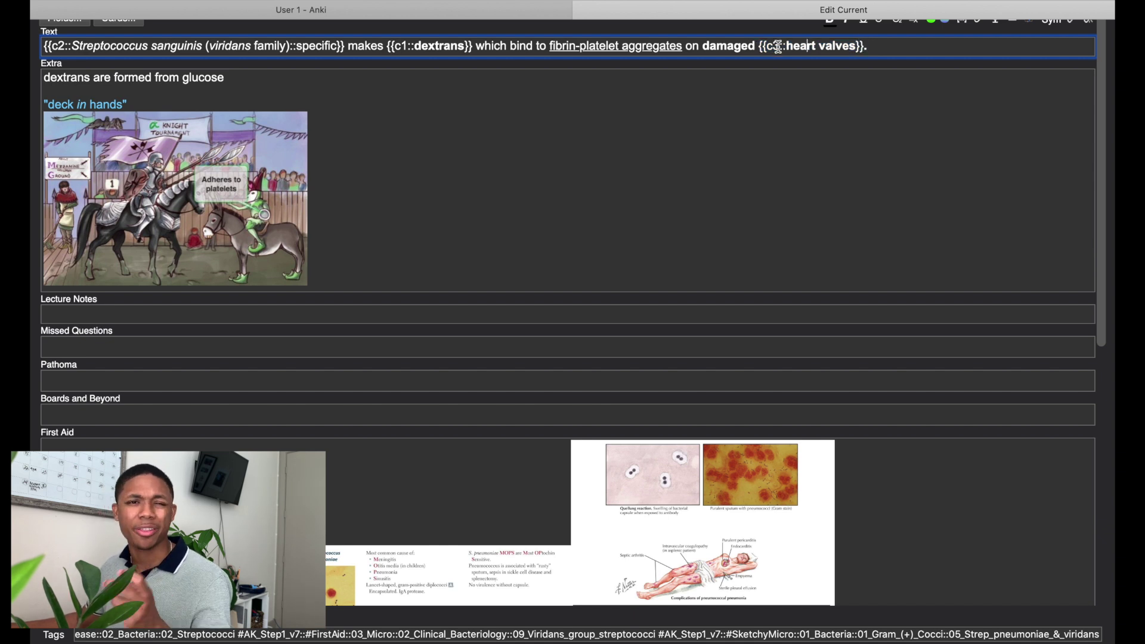
# - Add the hint "::structure" to the c3 heart valves cloze, close the editor and reveal the card's answer
pyautogui.click(858, 46)
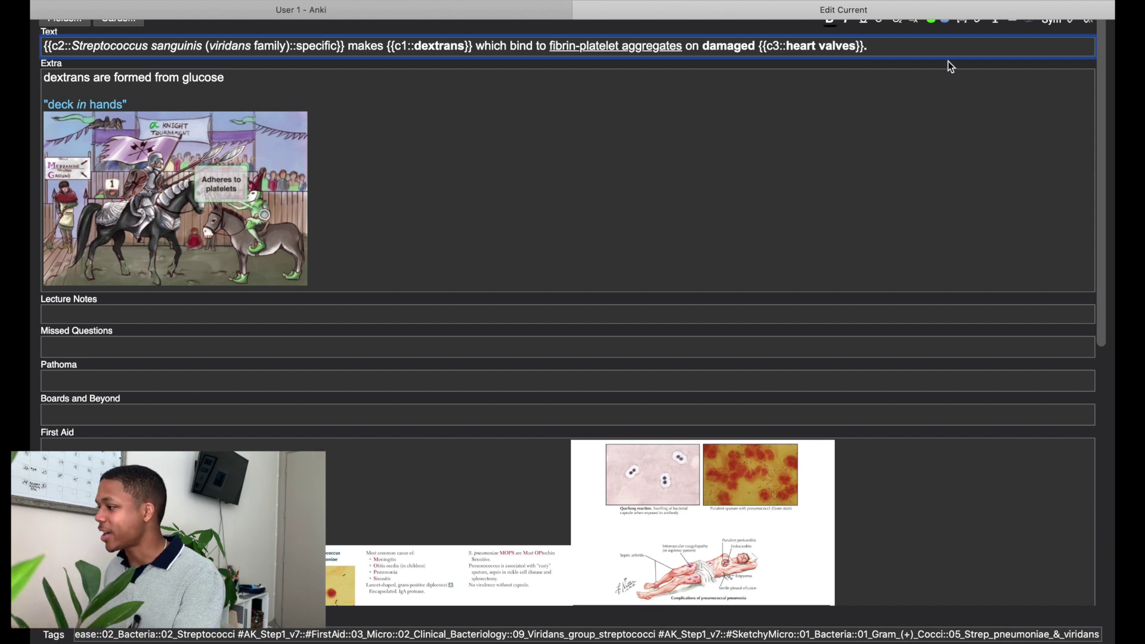
pyautogui.write('::')
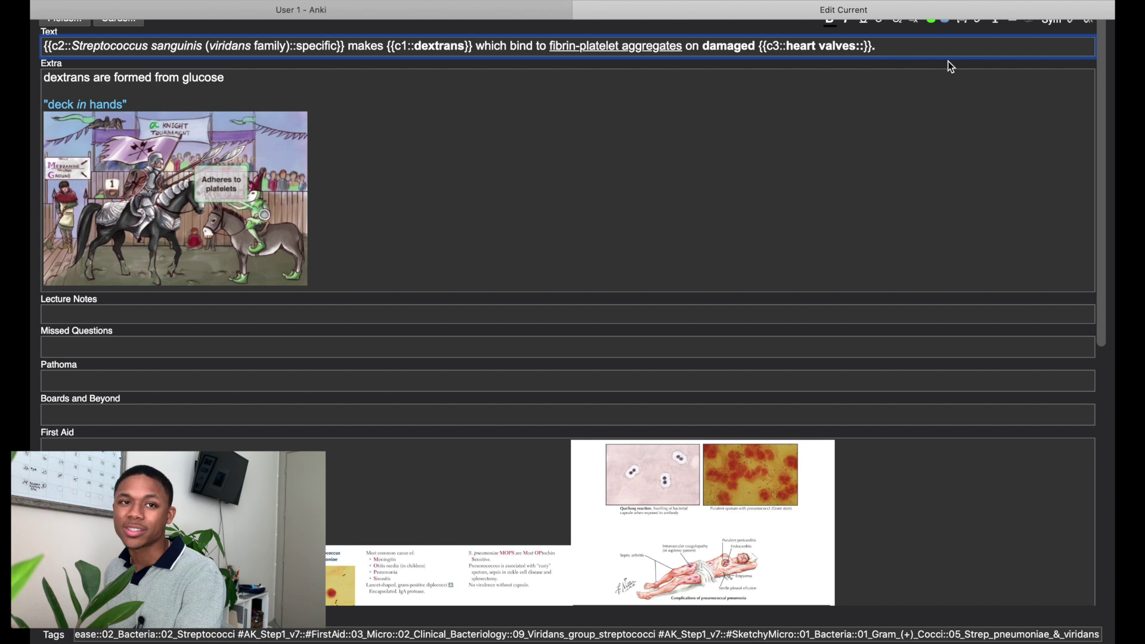
pyautogui.write('structure')
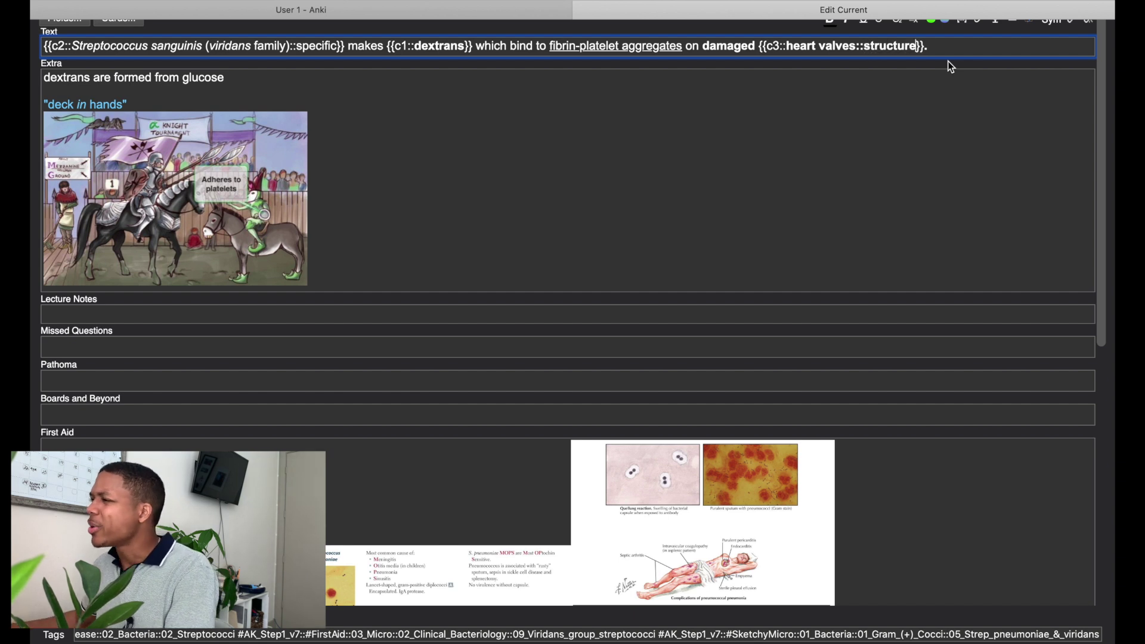
pyautogui.click(585, 17)
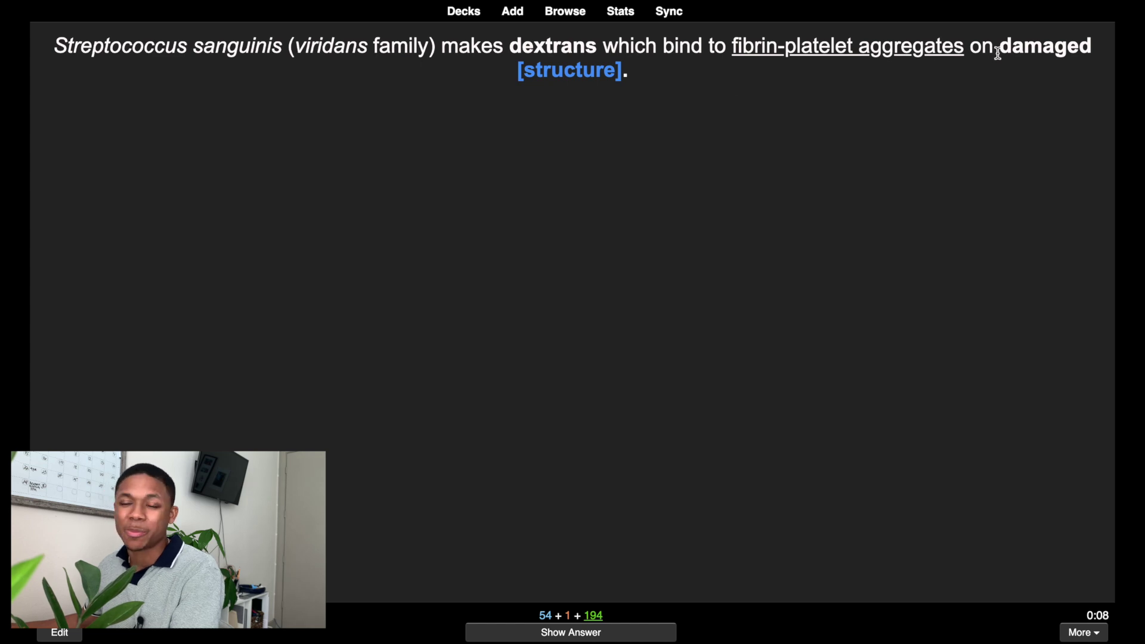
pyautogui.press('space')
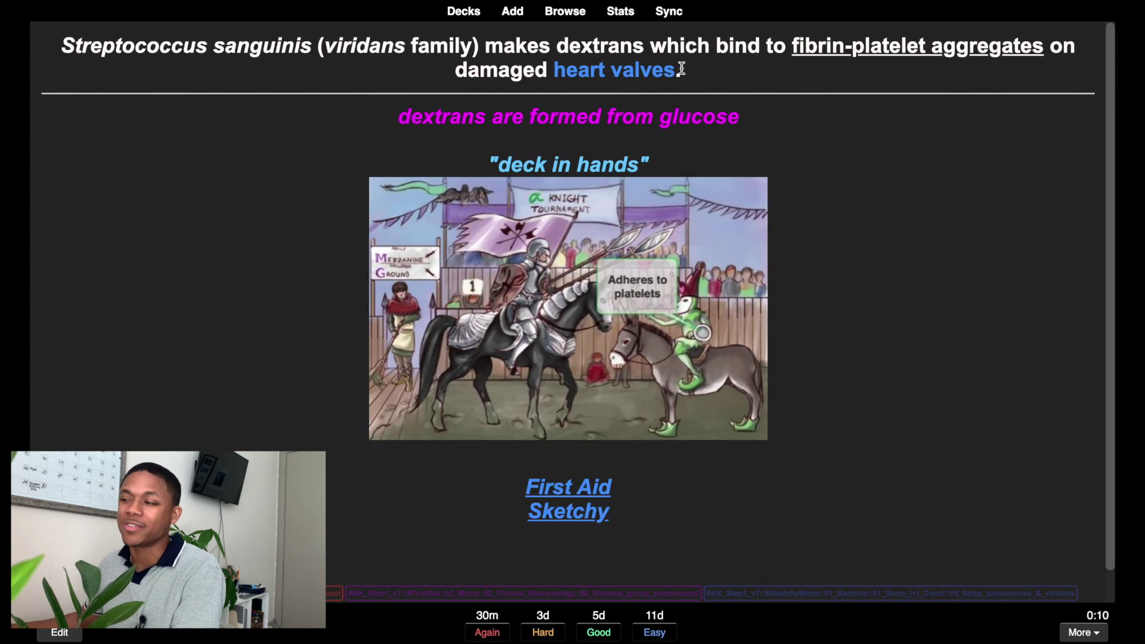
# - Leave the current review, reveal the answer to the lymph node medulla card and open its Extra field for editing
pyautogui.click(464, 12)
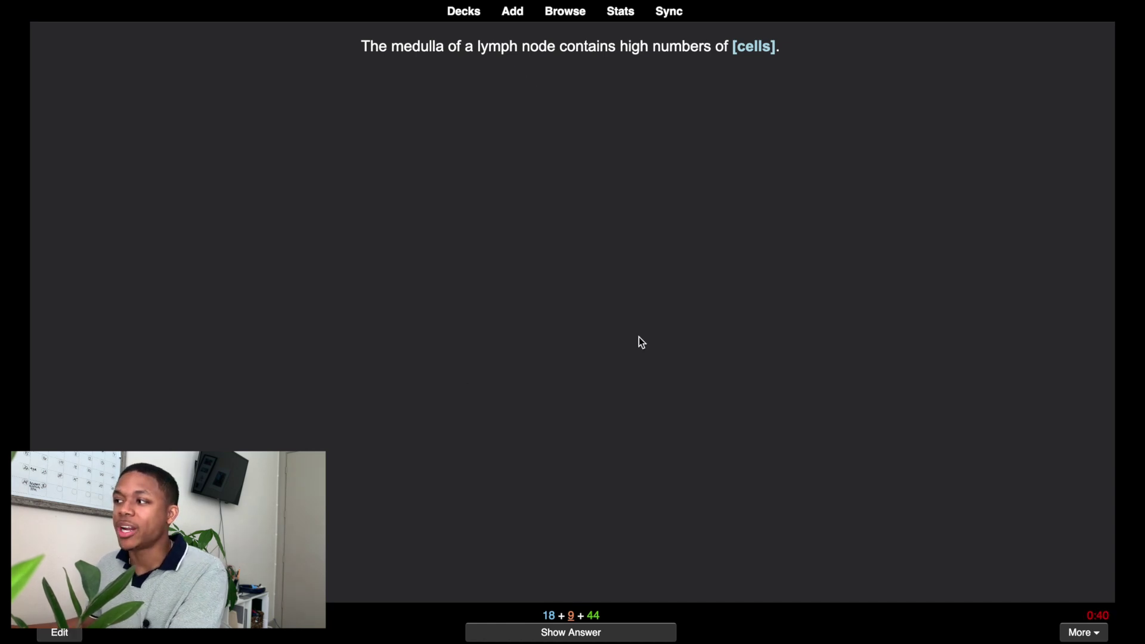
pyautogui.press('space')
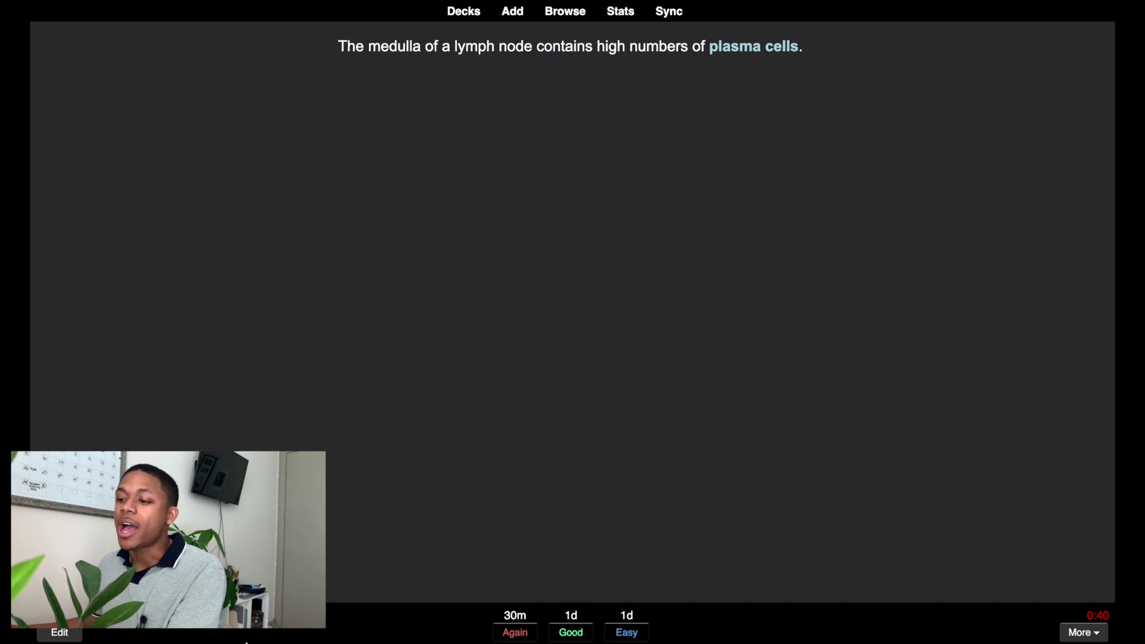
pyautogui.click(59, 633)
pyautogui.click(187, 86)
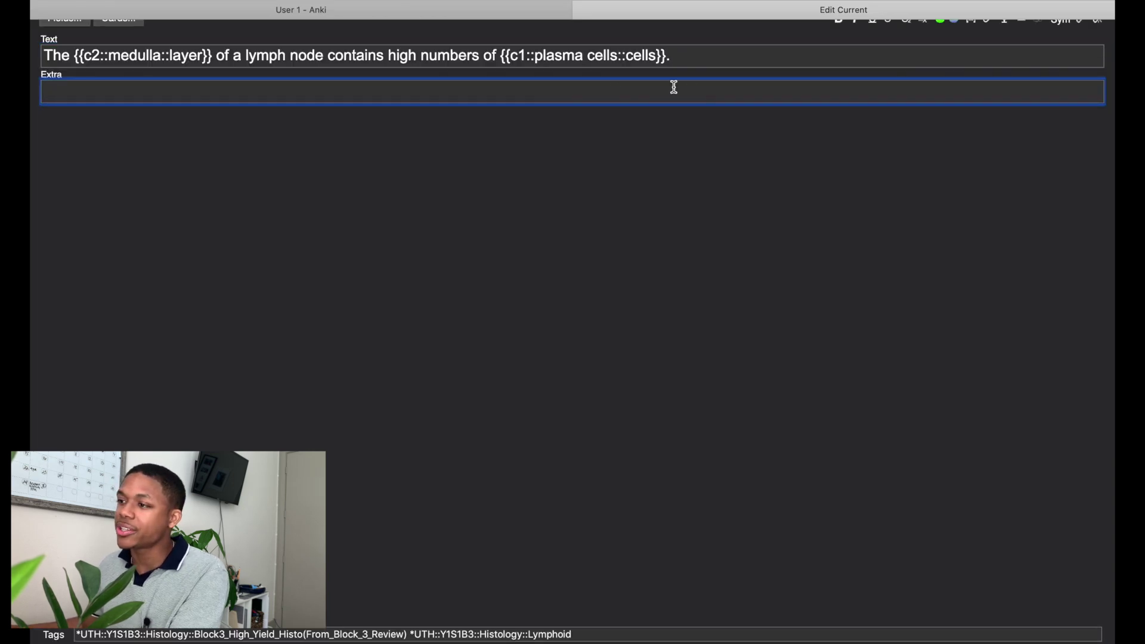
# - Paste the copied lymph node slide image into the Extra field, close the editor and reveal the card's answer
pyautogui.press('super+v')
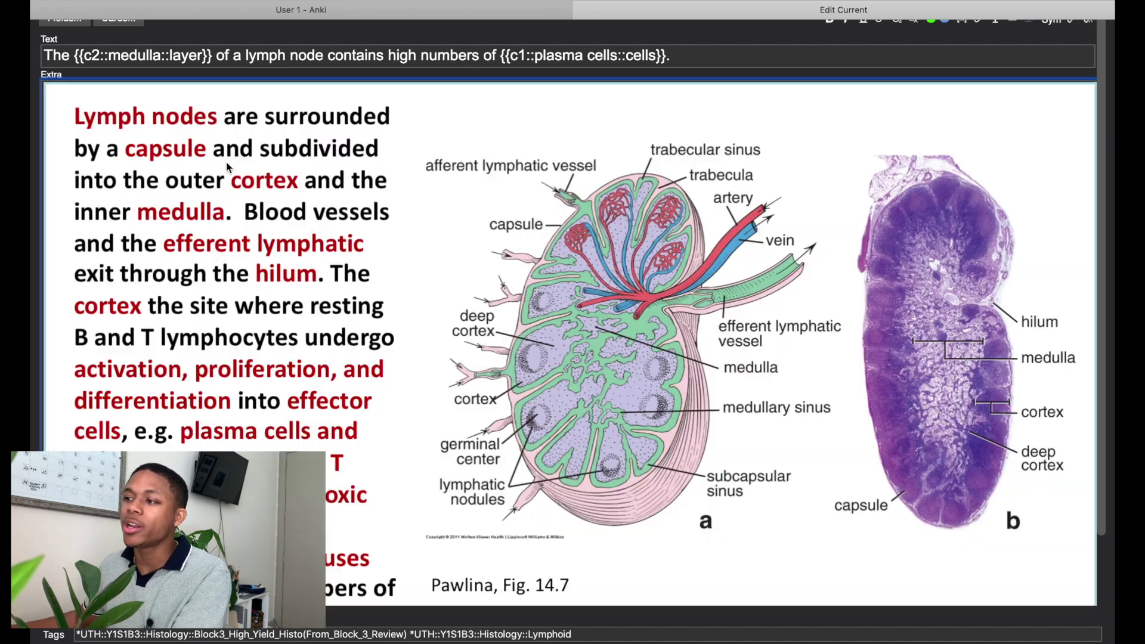
pyautogui.doubleClick(229, 163)
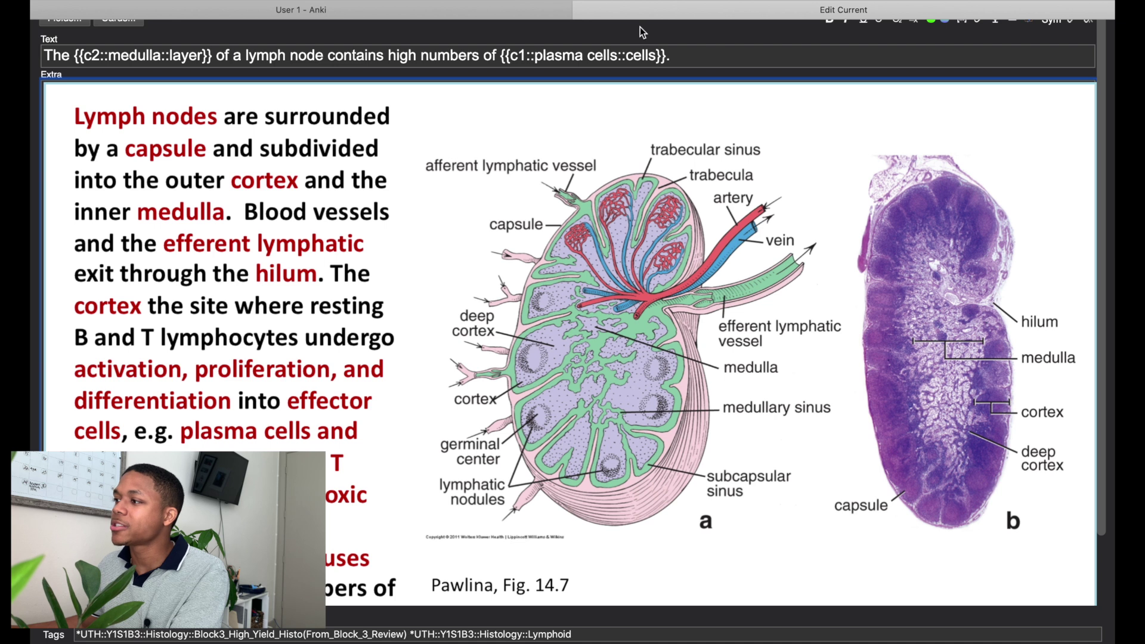
pyautogui.press('Escape')
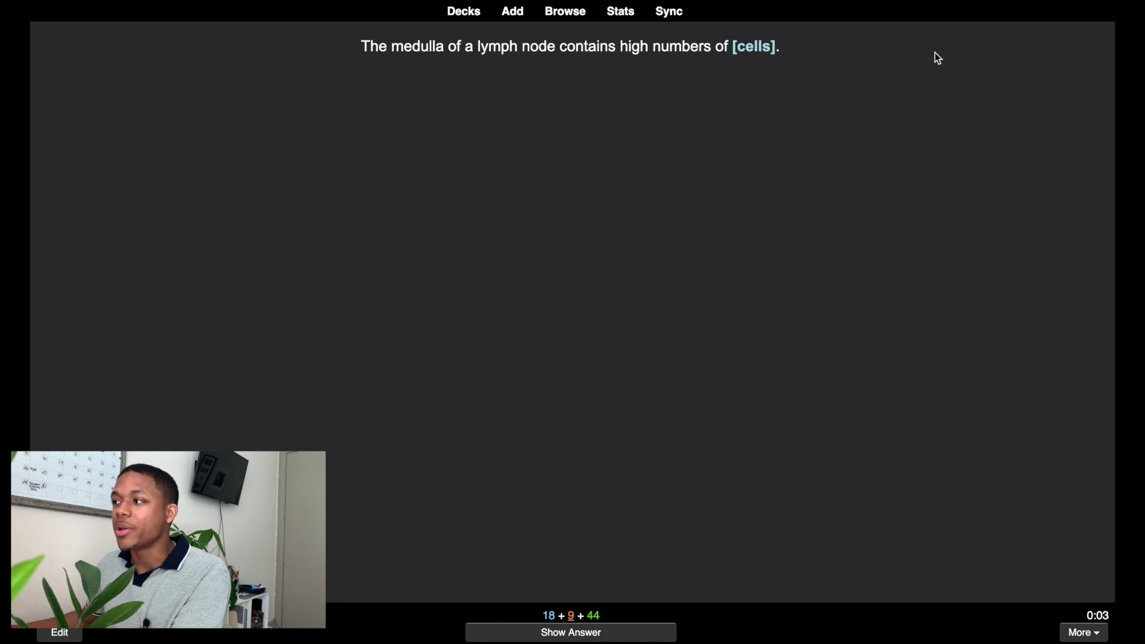
pyautogui.press('space')
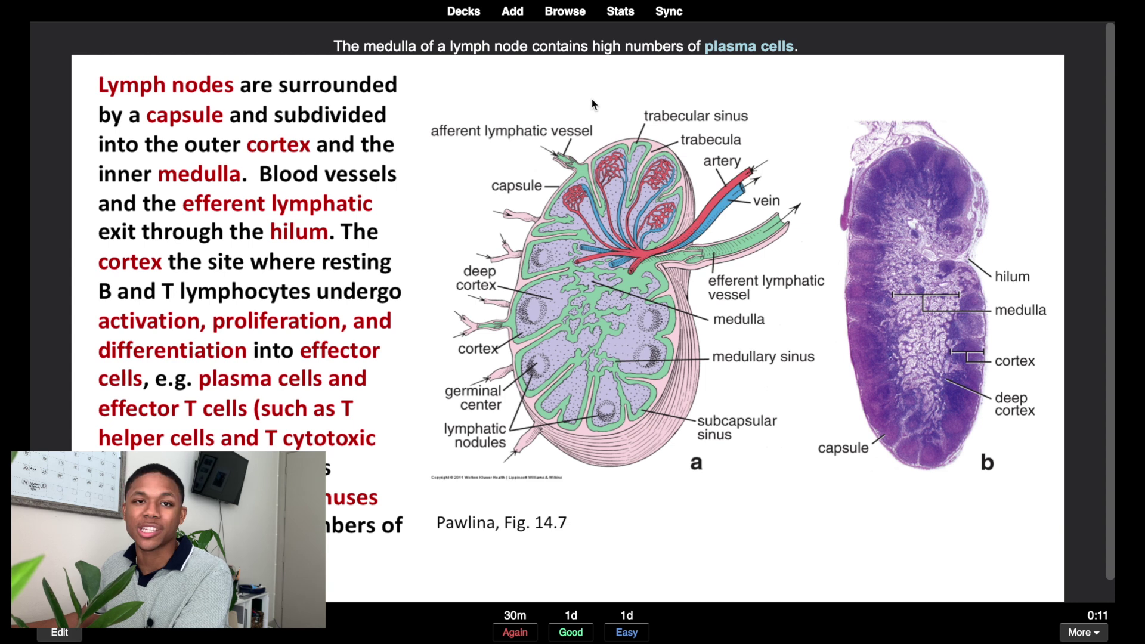
# - Return to the deck list, create a deck named "MedHead" and open it
pyautogui.click(472, 14)
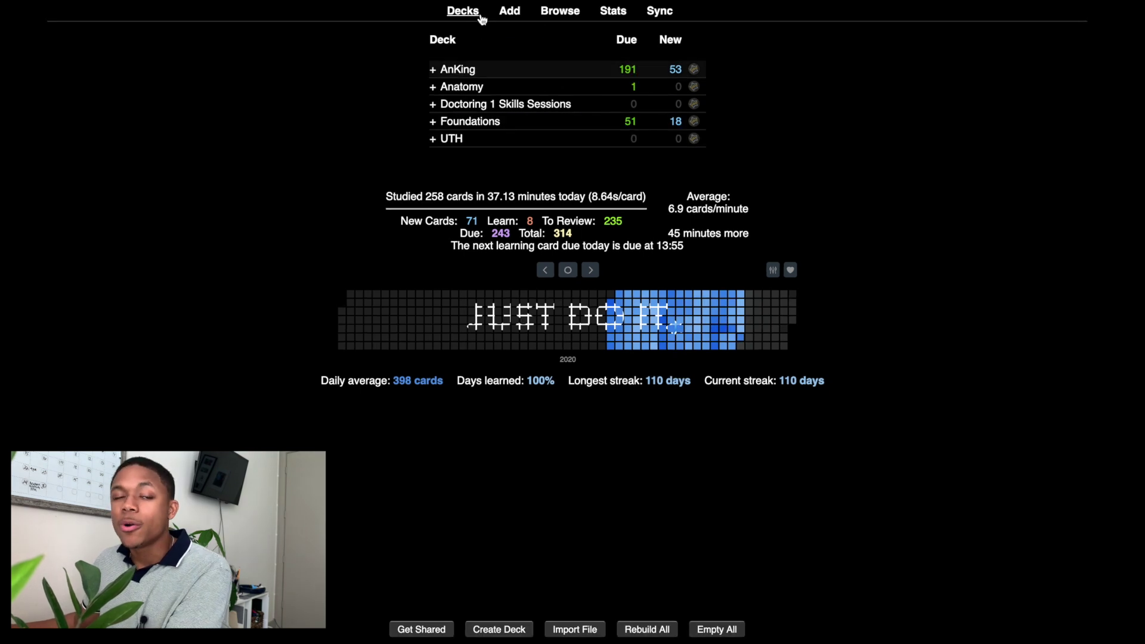
pyautogui.click(500, 631)
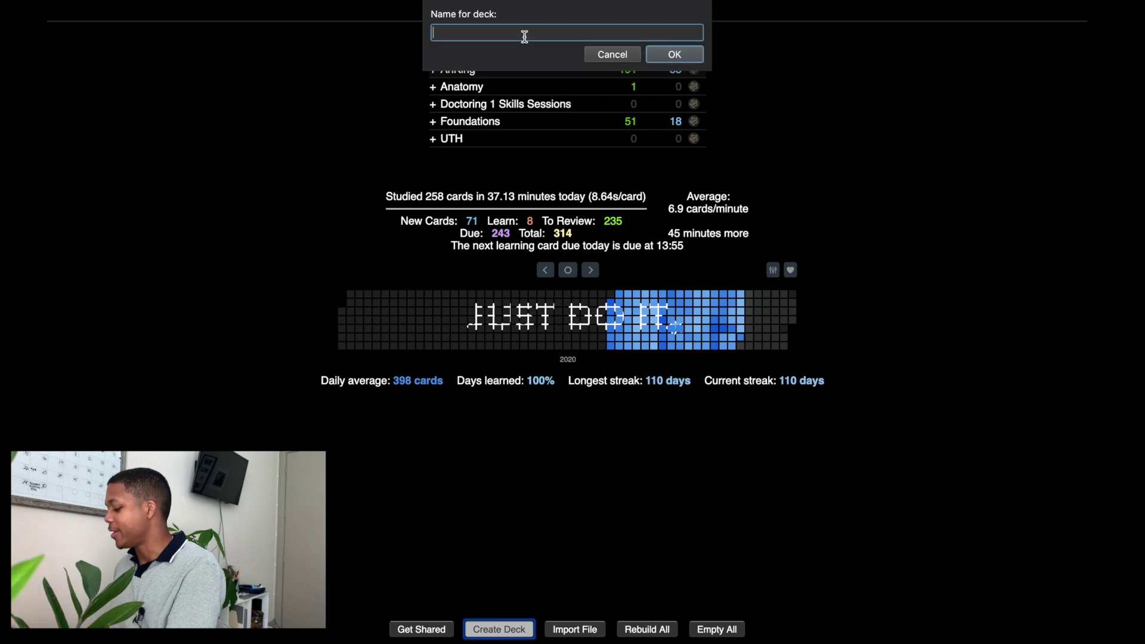
pyautogui.write('MedHead')
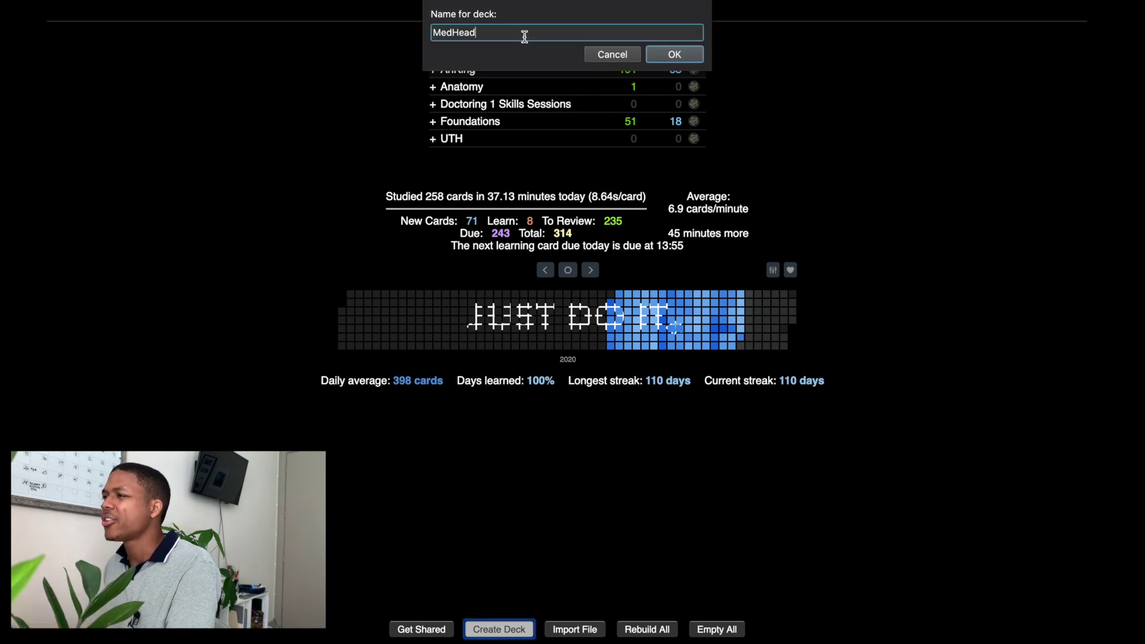
pyautogui.press('Return')
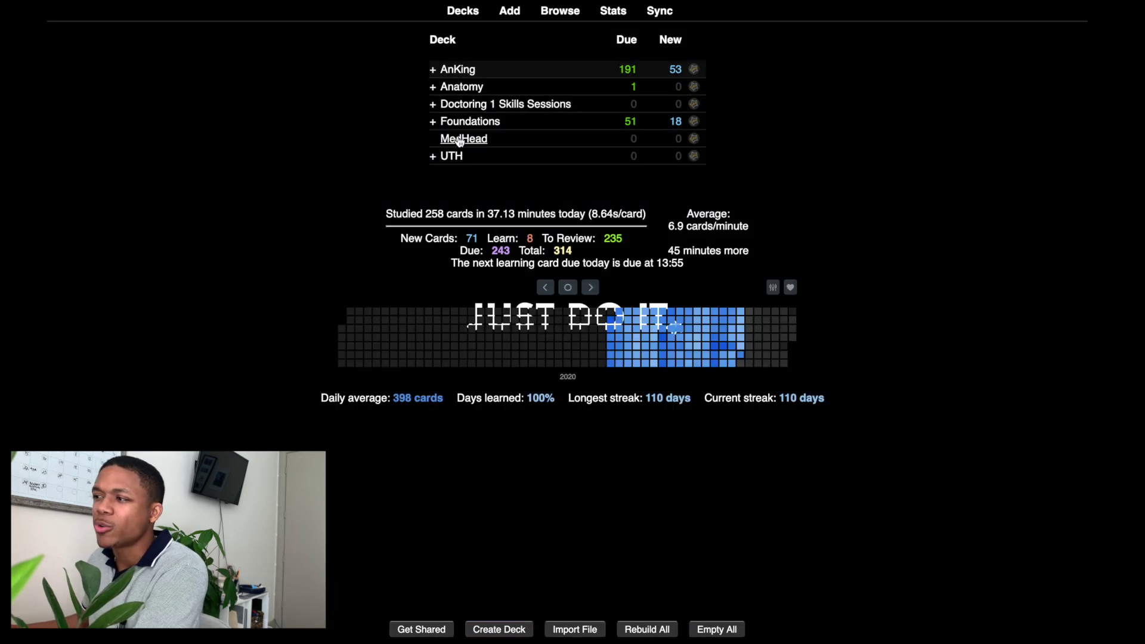
pyautogui.click(465, 139)
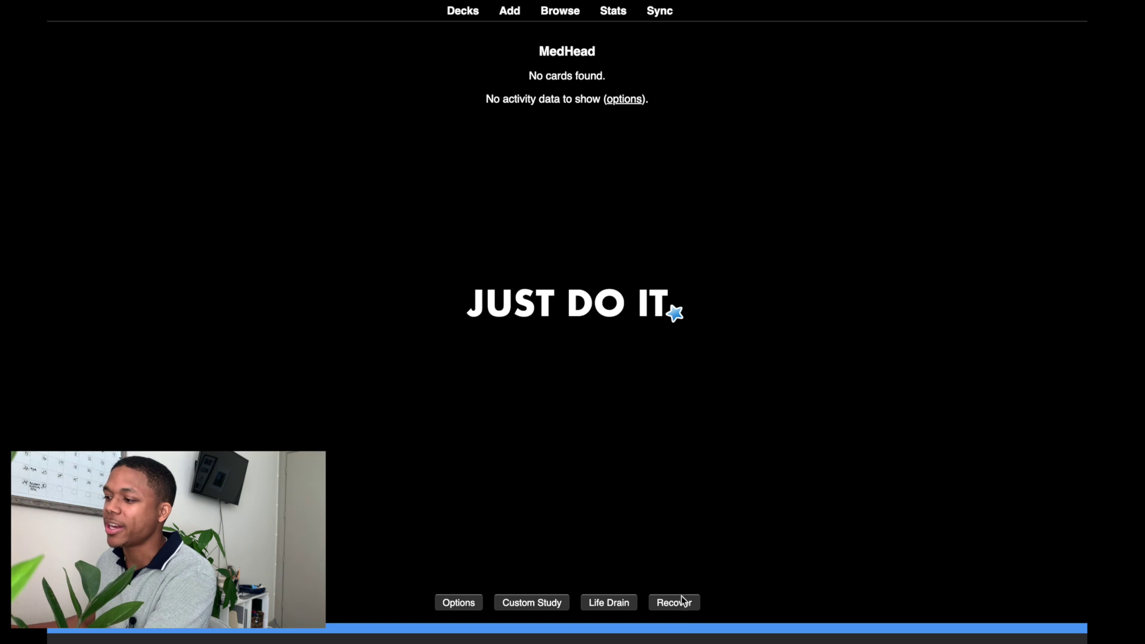
# - Start a new Cloze-UTH note in the MedHead deck with the text "MedHead is nice."
pyautogui.click(506, 13)
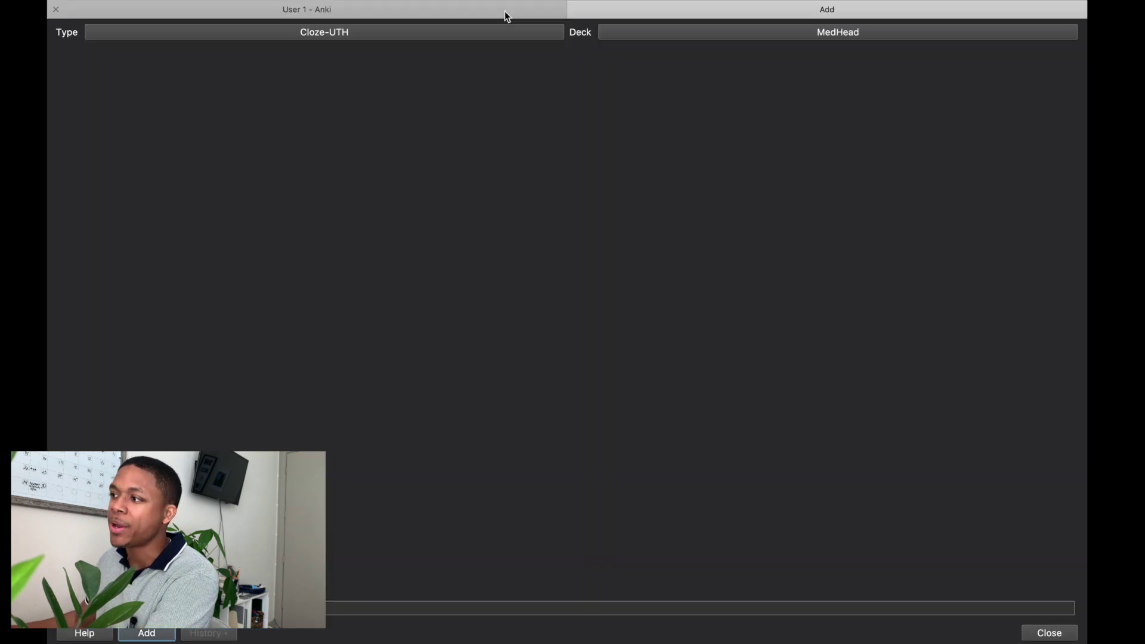
pyautogui.write('MedHe')
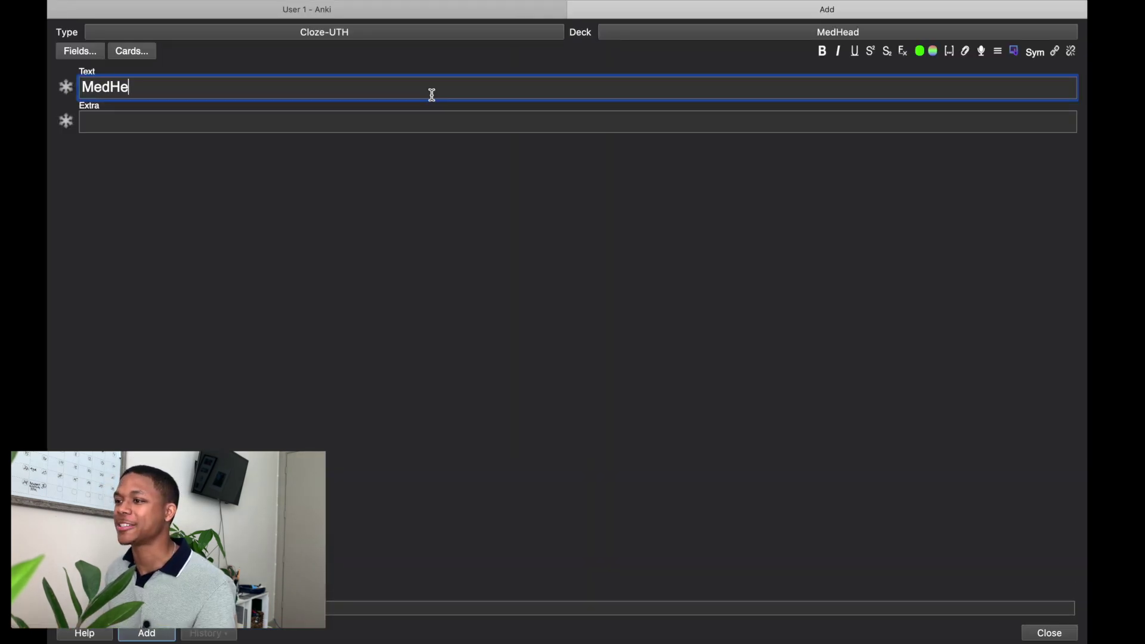
pyautogui.write('ad is nice.')
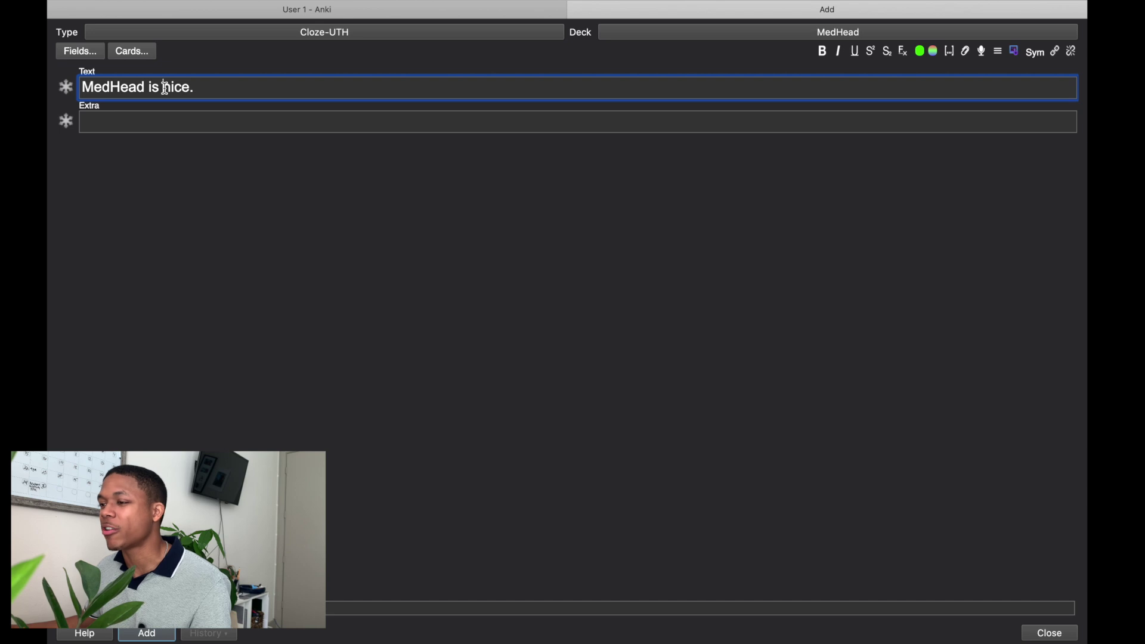
# - Turn "nice" and "MedHead" into two separate cloze deletions and add the note to the deck
pyautogui.moveTo(165, 87); pyautogui.dragTo(189, 88)
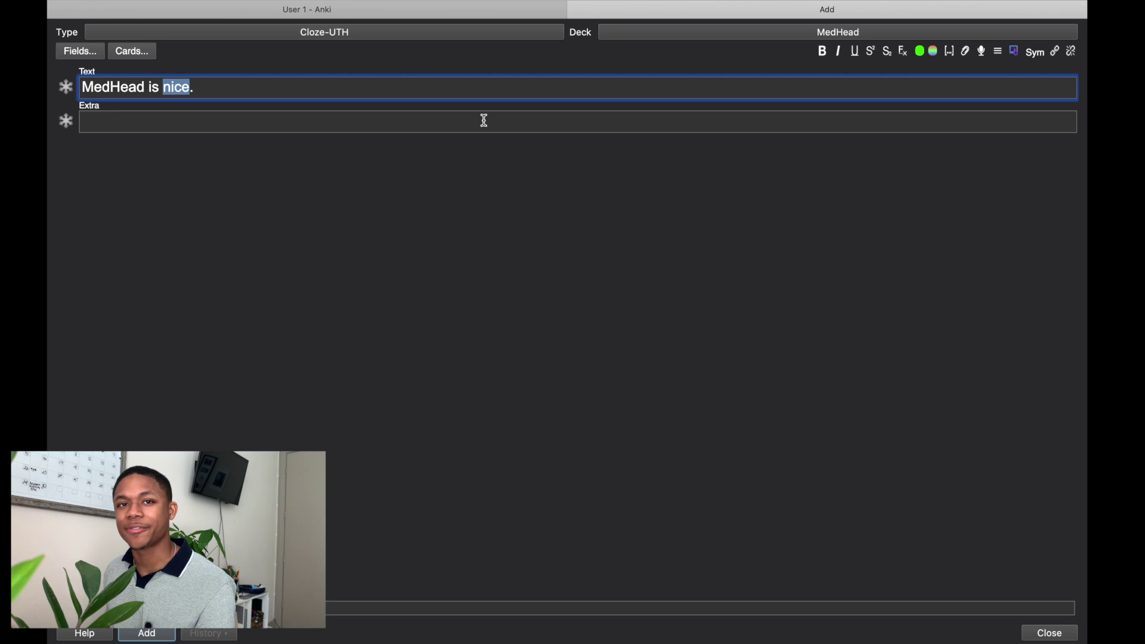
pyautogui.press('super+shift+c')
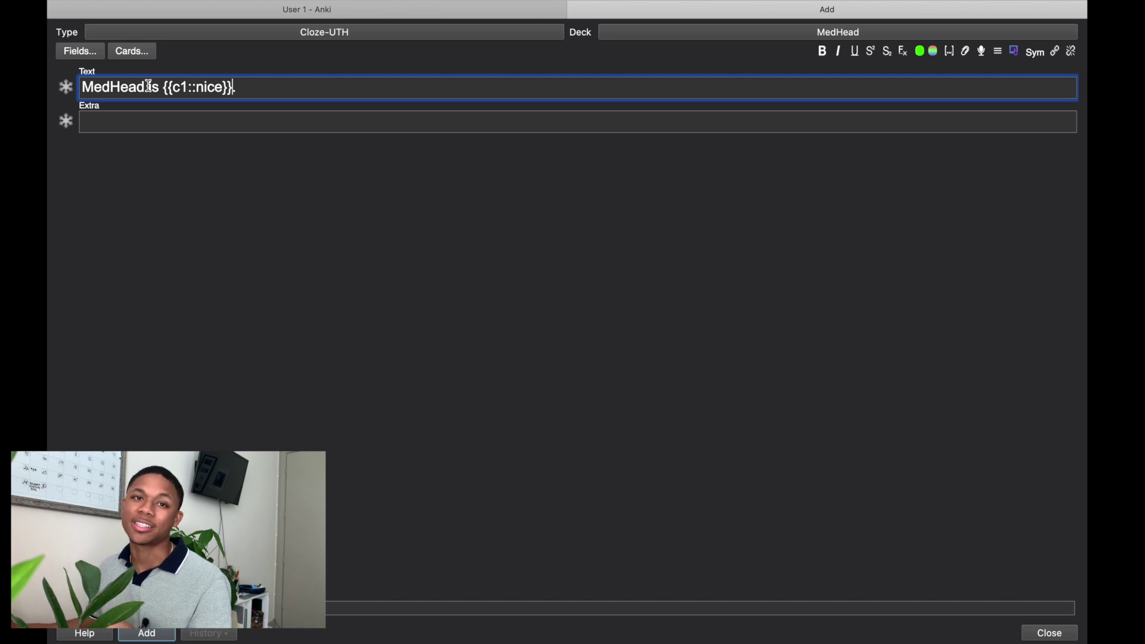
pyautogui.moveTo(145, 86); pyautogui.dragTo(88, 86)
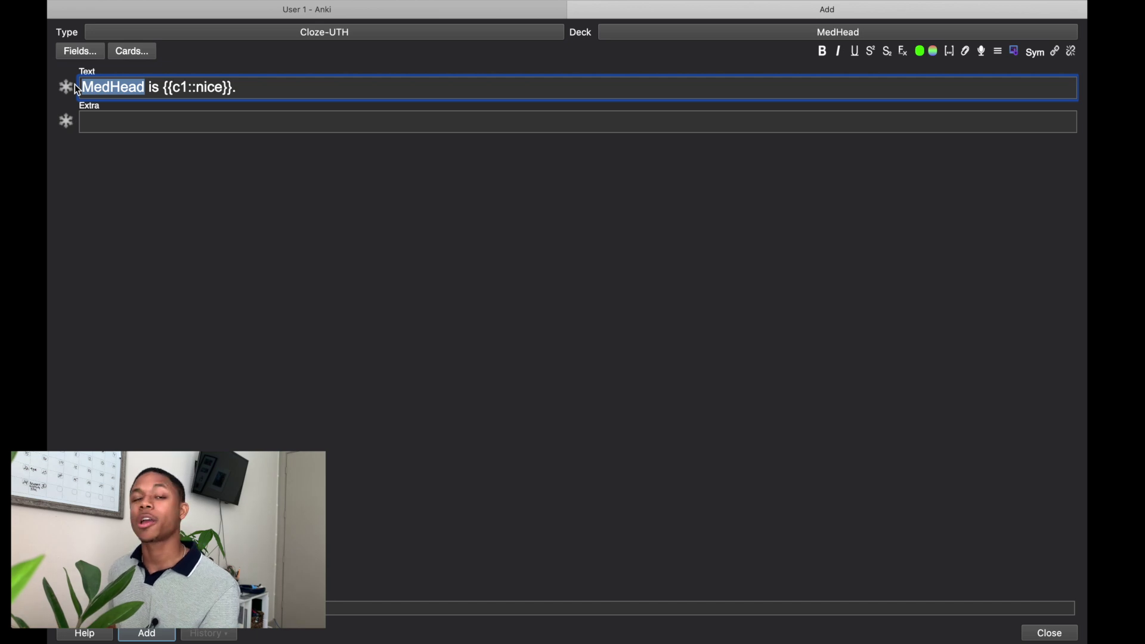
pyautogui.press('super+shift+c')
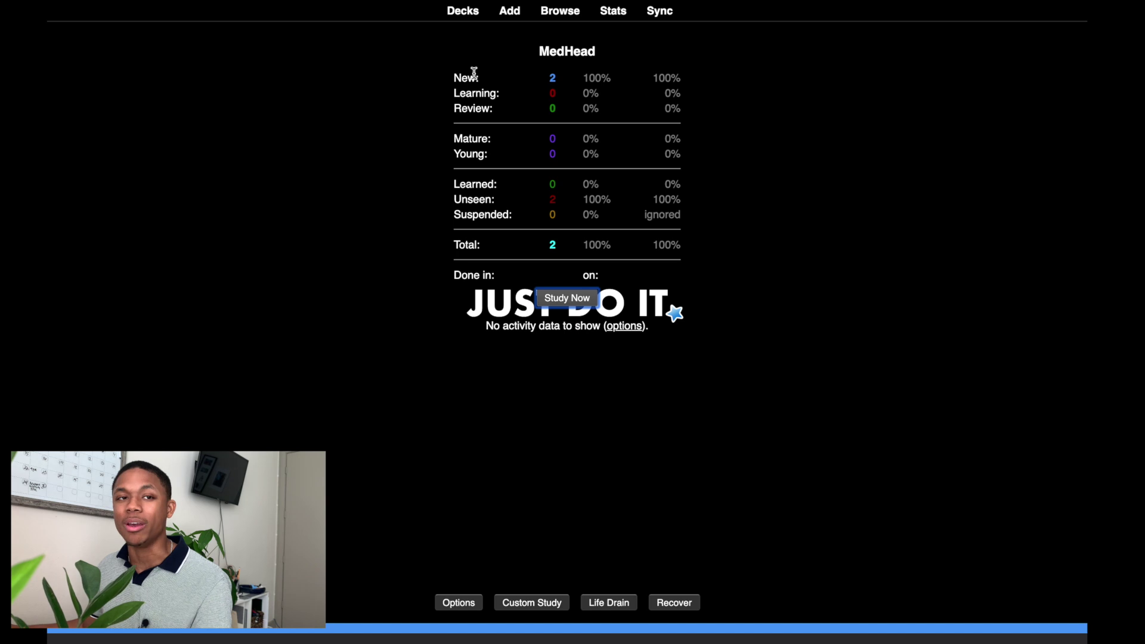
# - Start studying the MedHead deck and begin a new Cloze-UTH note with the text "Medhead is weird."
pyautogui.press('s')
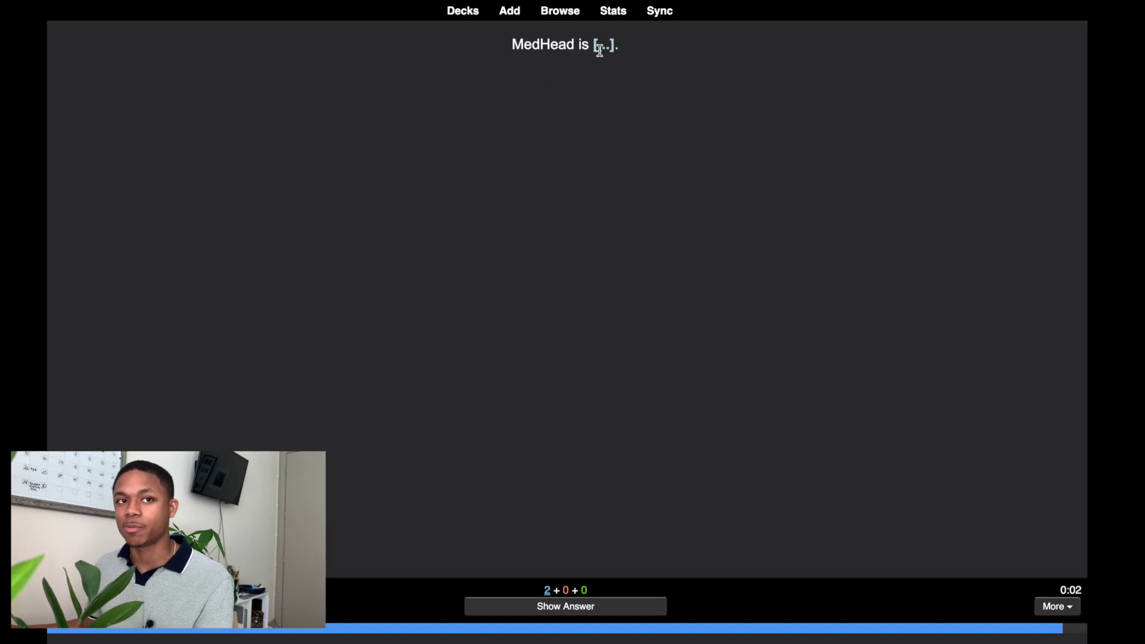
pyautogui.press('a')
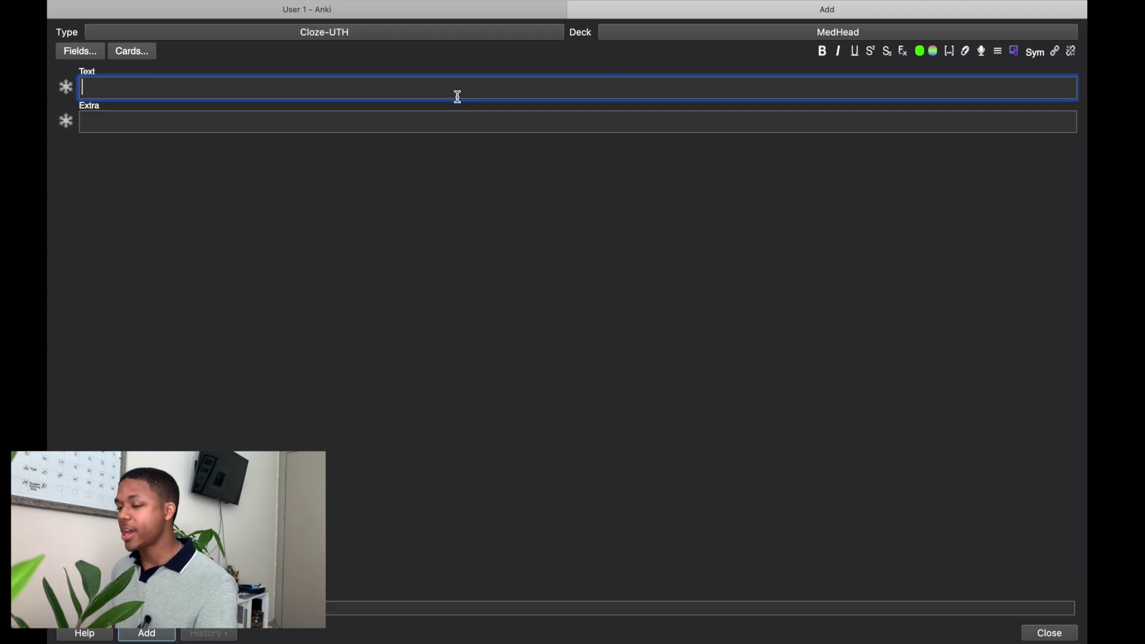
pyautogui.write('Med i')
pyautogui.press('BackSpace')
pyautogui.press('BackSpace')
pyautogui.write('head is weird.')
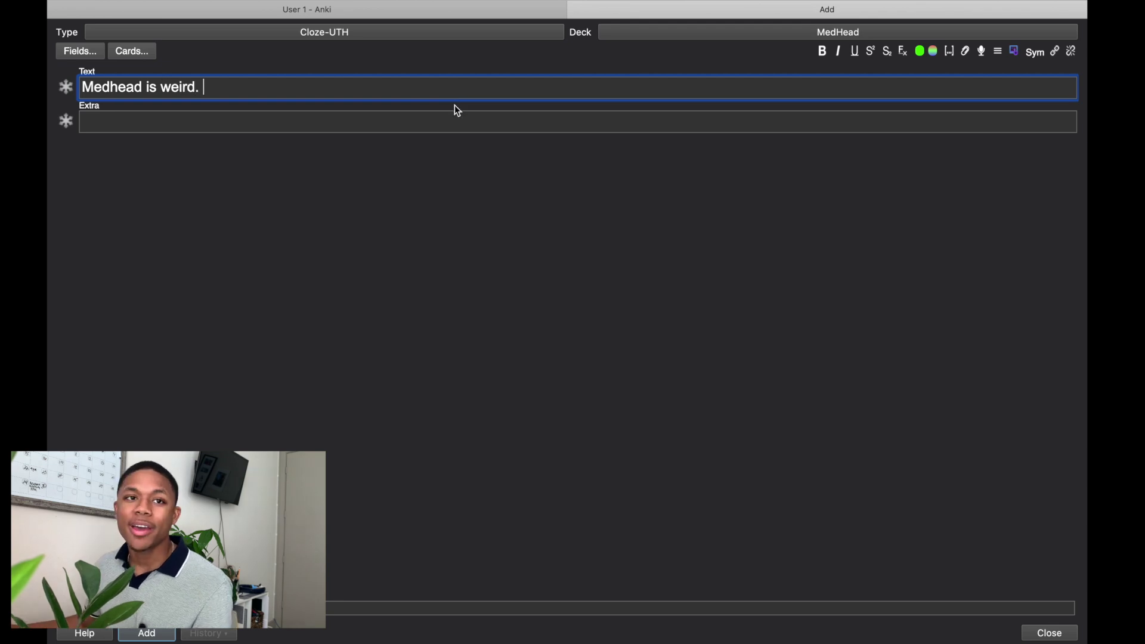
# - Enter "MedHead is weird, but it's fine." in the Extra field and freeze that field so its content carries over
pyautogui.click(104, 121)
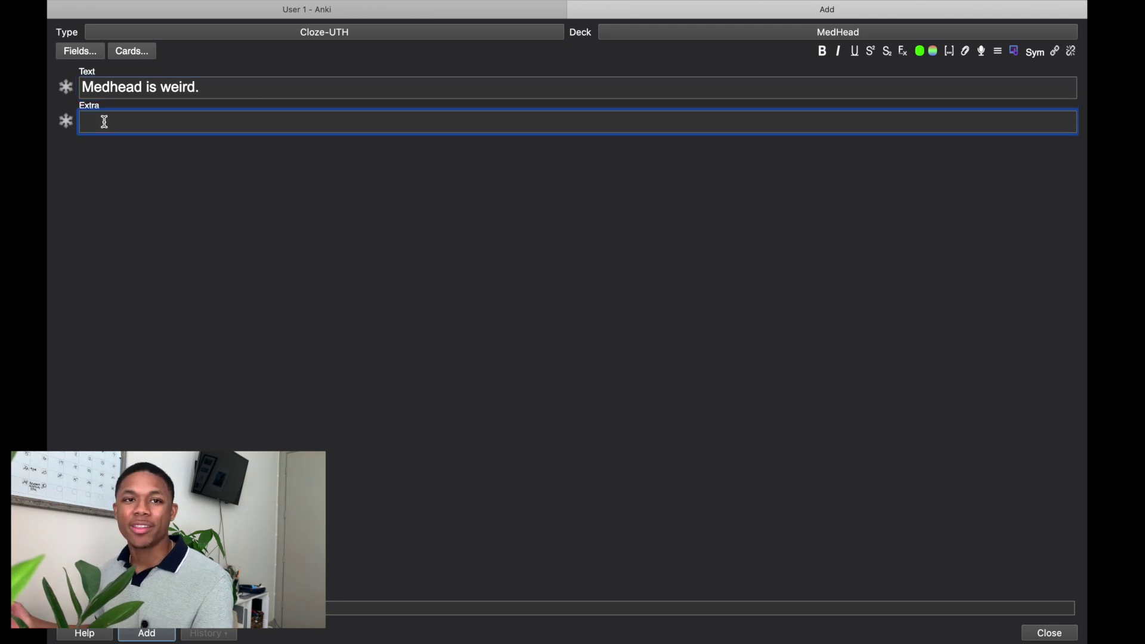
pyautogui.write('MedHead is weir')
pyautogui.press('BackSpace')
pyautogui.write("eird, but it's fune")
pyautogui.press('BackSpace')
pyautogui.press('BackSpace')
pyautogui.press('BackSpace')
pyautogui.write('ine.')
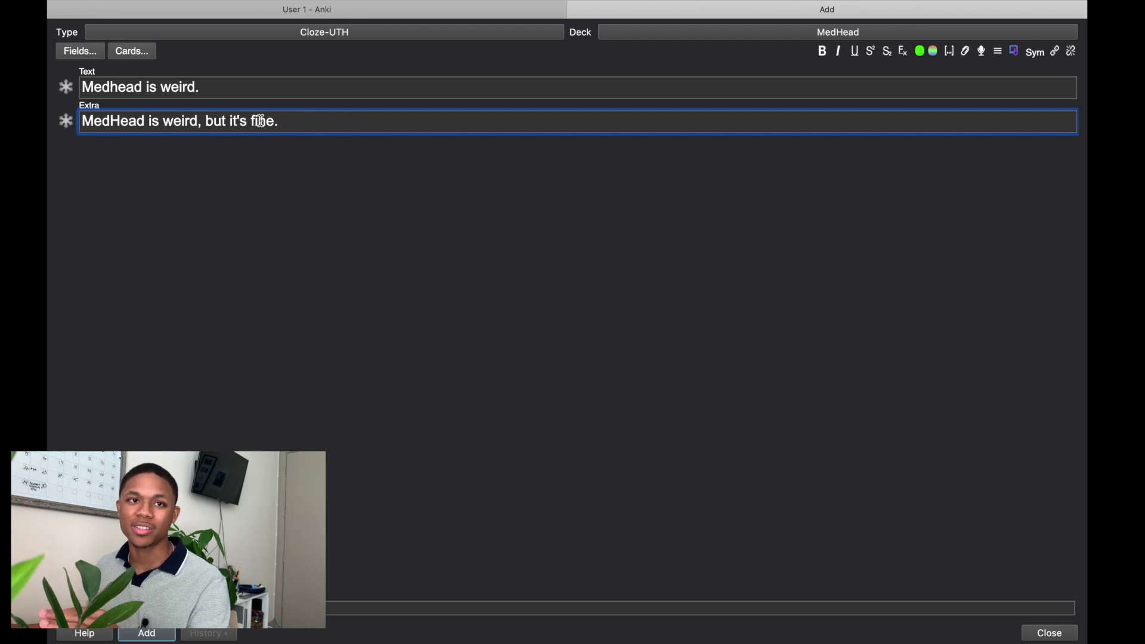
pyautogui.click(66, 121)
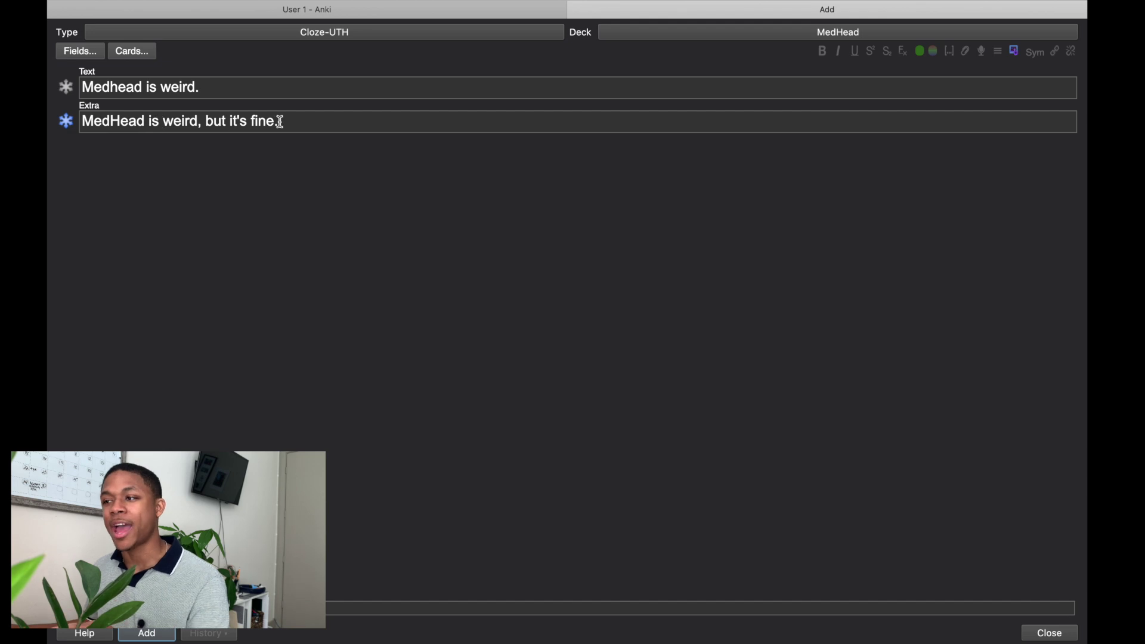
pyautogui.moveTo(281, 121); pyautogui.dragTo(51, 130)
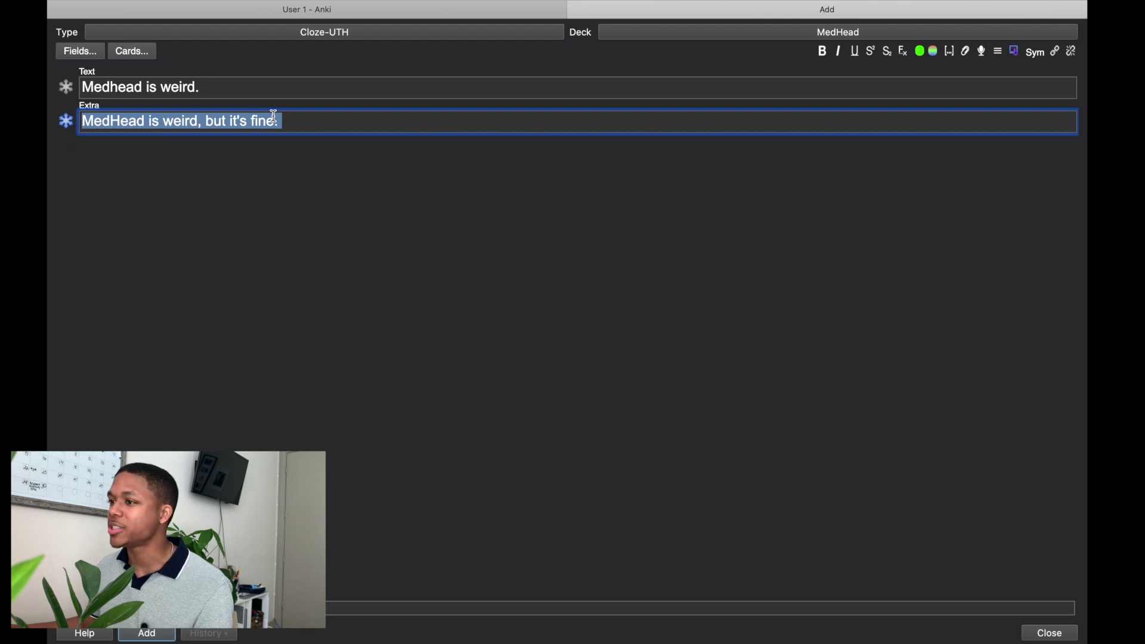
# - Turn "weird" in the note text into a cloze deletion and add the note to the MedHead deck
pyautogui.moveTo(197, 87); pyautogui.dragTo(160, 82)
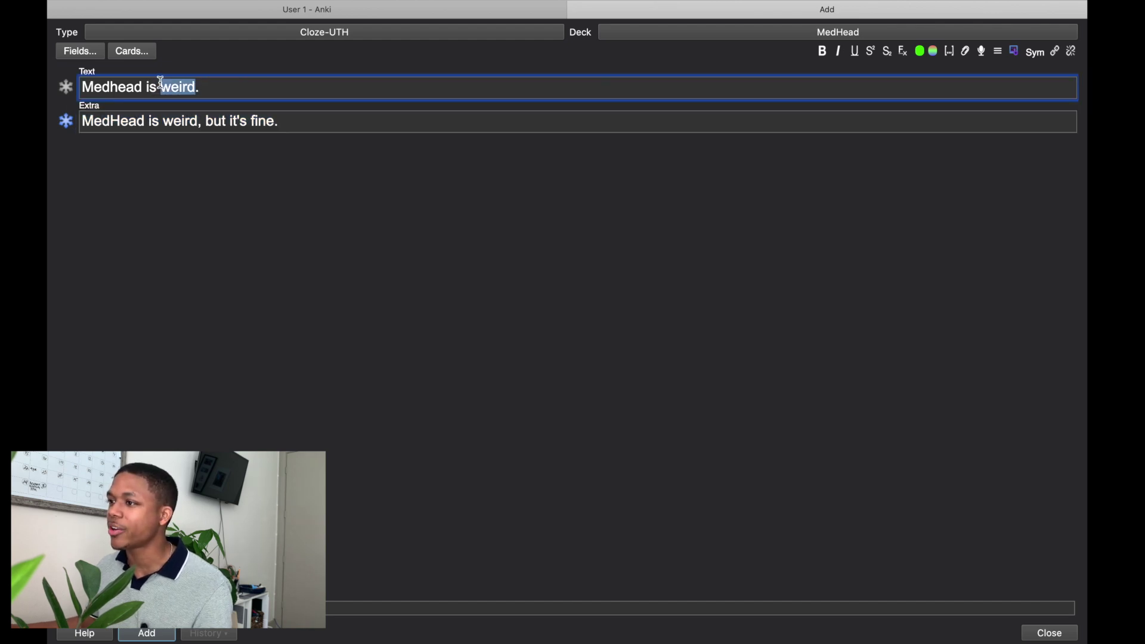
pyautogui.press('super+shift+c')
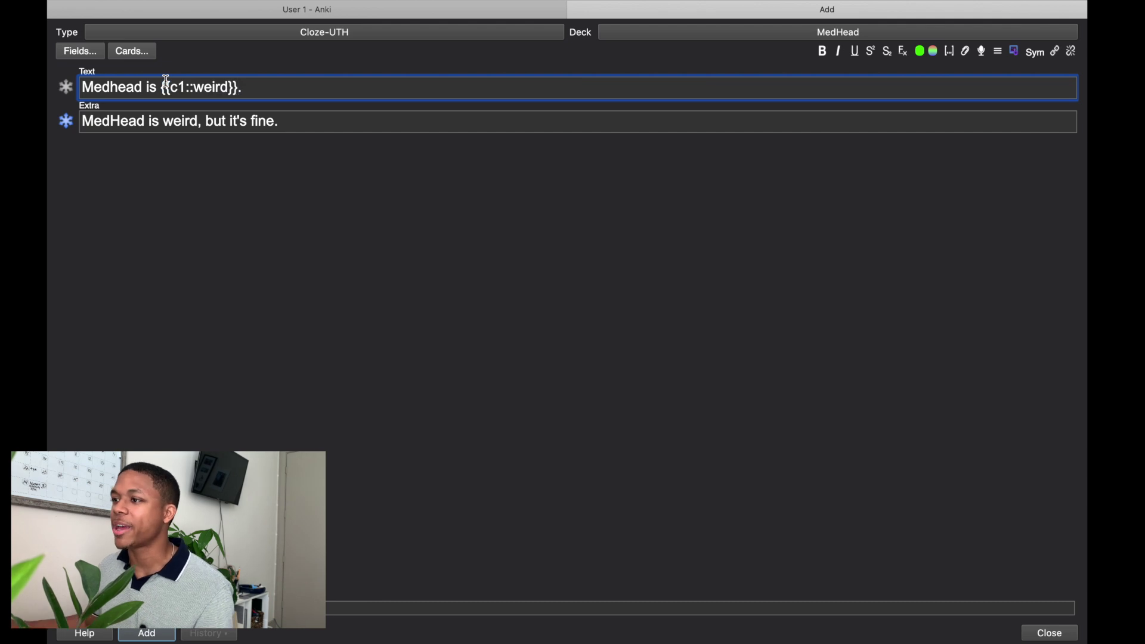
pyautogui.click(165, 635)
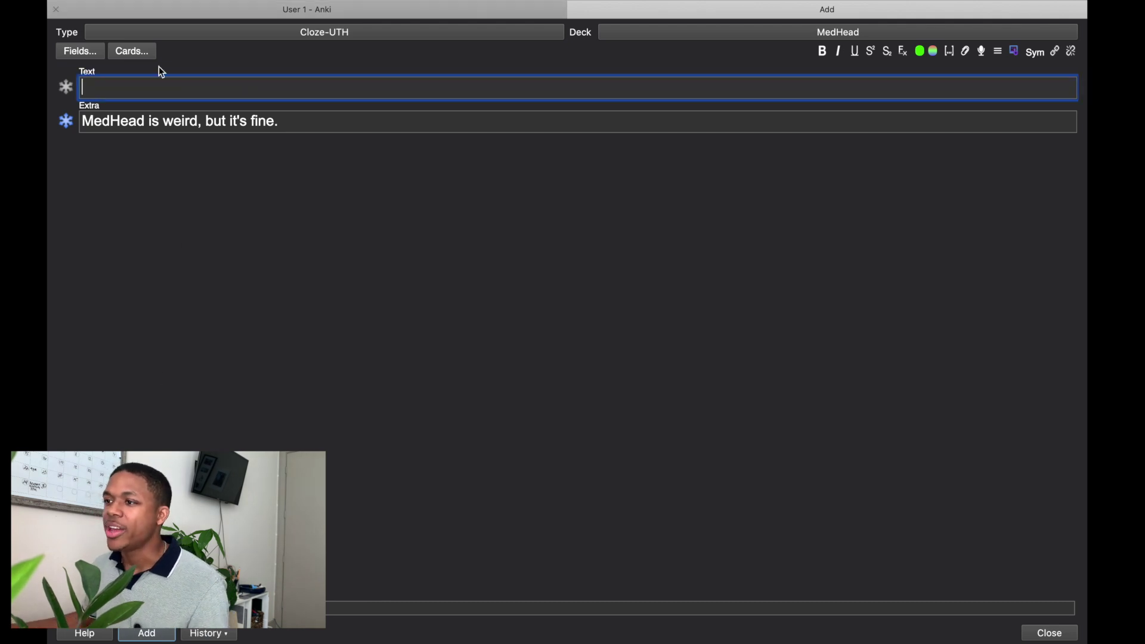
# - Clear the carried-over Extra text and load the desktop image "Screen Shot 2020-11-17 at 7.24.24 PM" into Image Occlusion Enhanced
pyautogui.tripleClick(294, 119)
pyautogui.click(128, 85)
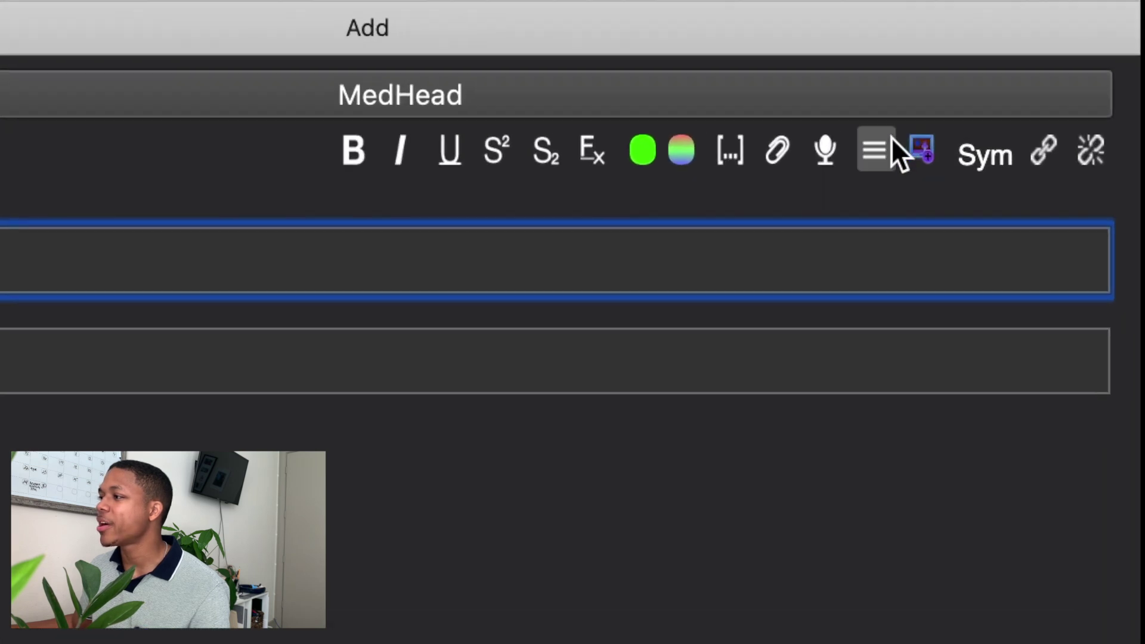
pyautogui.click(1014, 50)
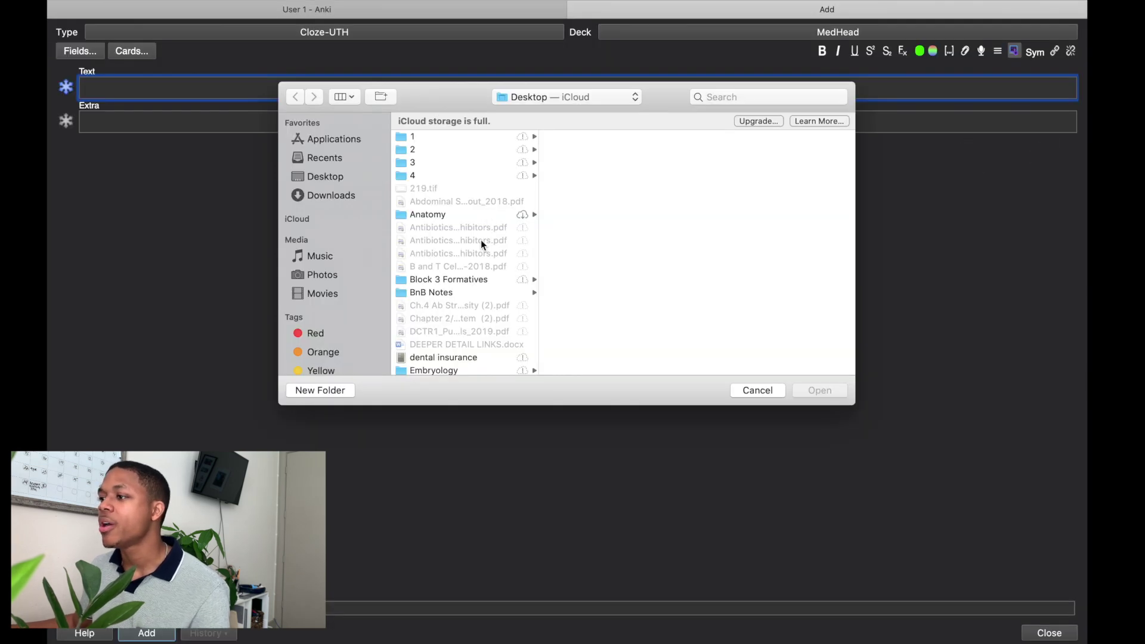
pyautogui.scroll(-1, 445, 233)
pyautogui.scroll(-8, 445, 234)
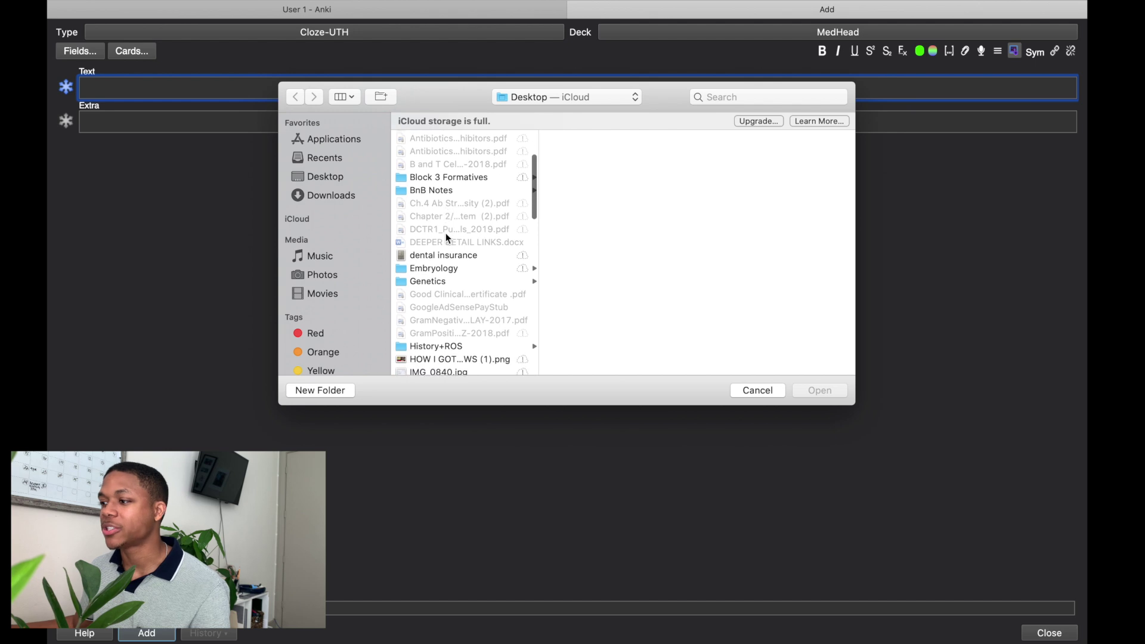
pyautogui.scroll(-10, 446, 234)
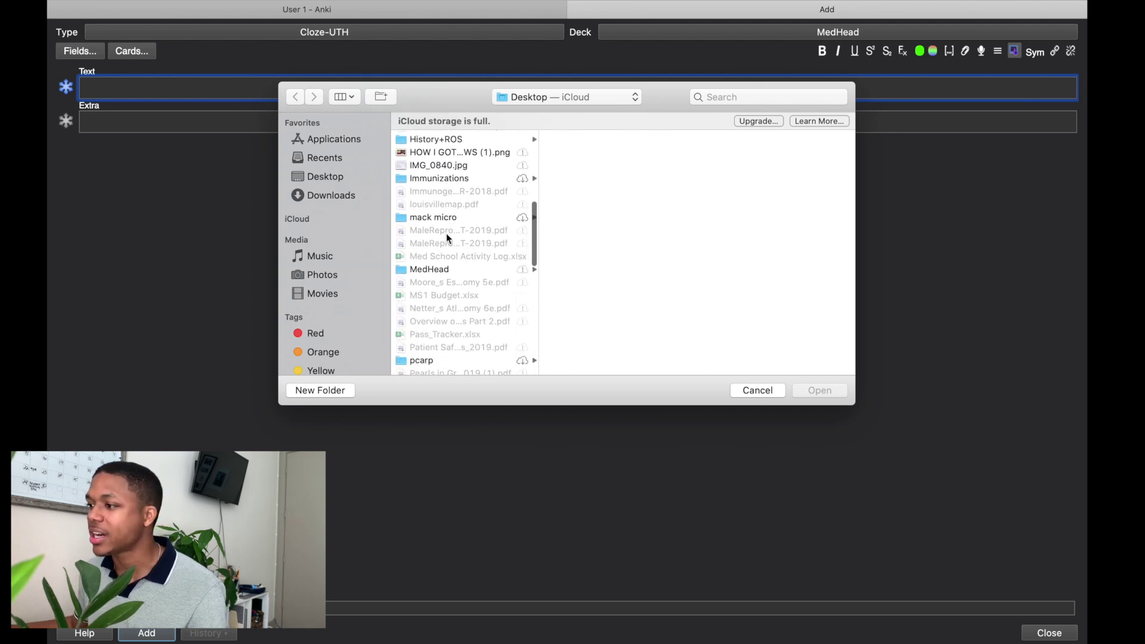
pyautogui.click(421, 173)
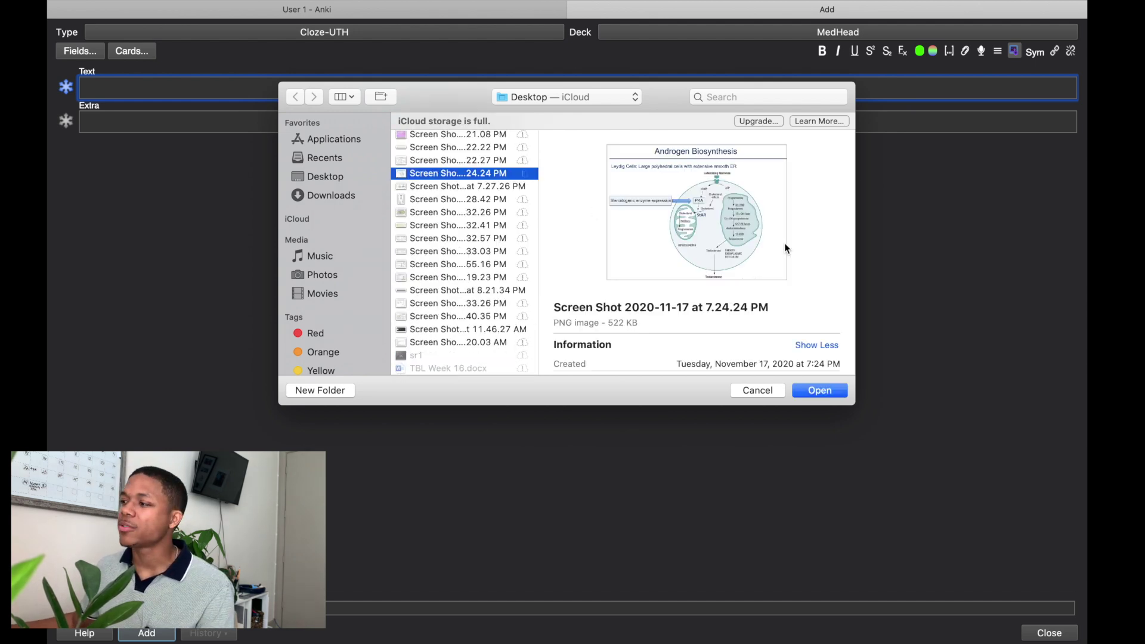
pyautogui.click(819, 390)
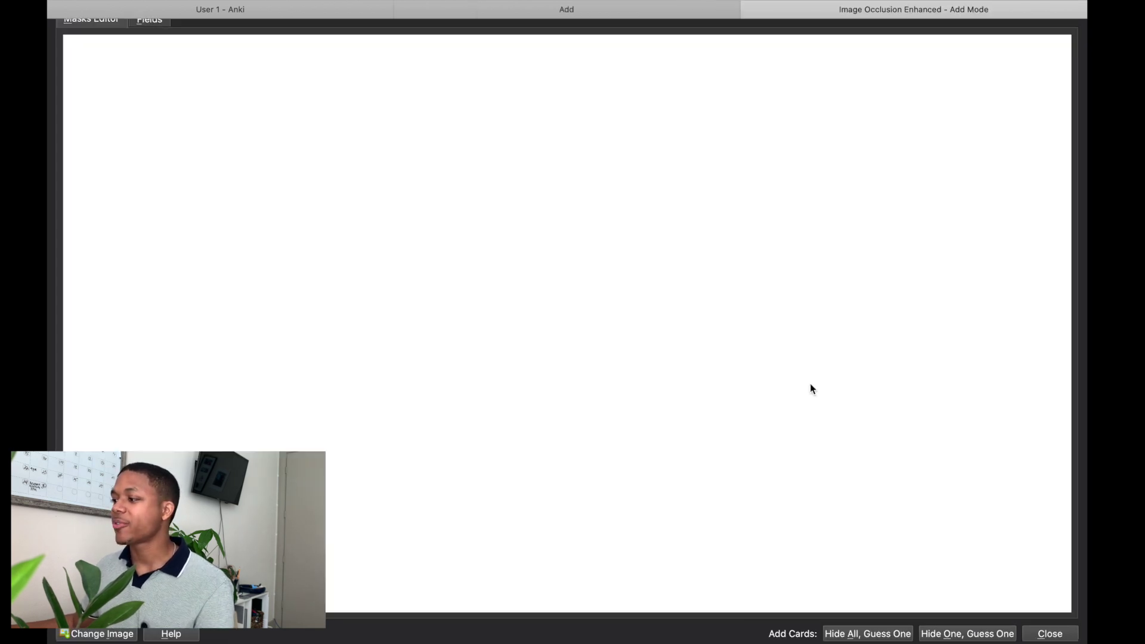